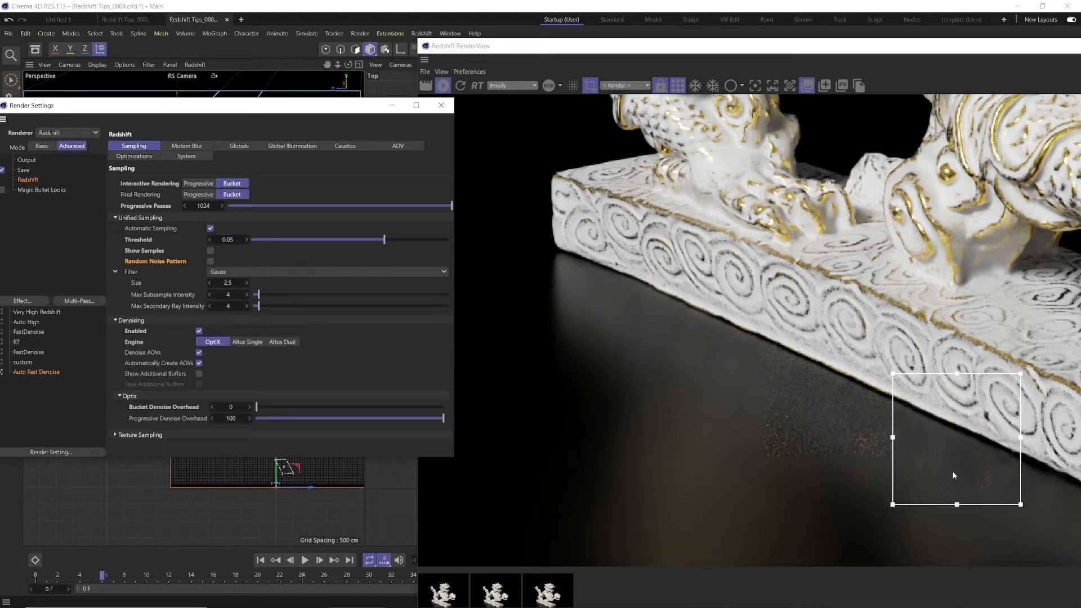
Step: Scroll the view over the dragon scene in the four-viewport layout
scroll(821, 428, "down", 5)
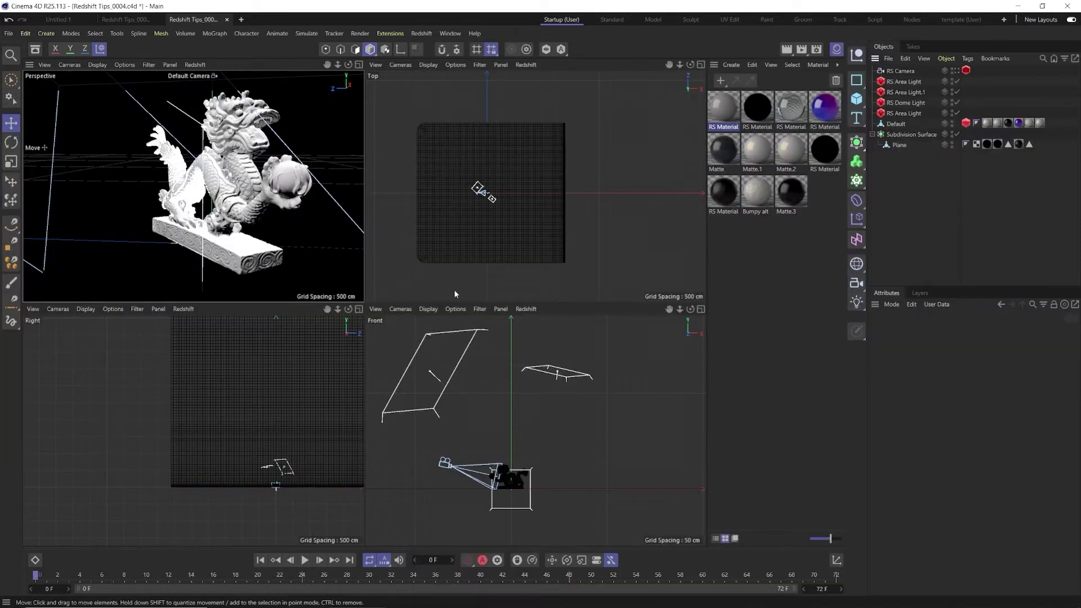
Step: Reopen Render Settings, choose Redshift as the renderer, and start renaming 'My Render Setting'
key("ctrl+b")
left_click_drag(567, 258, 355, 121)
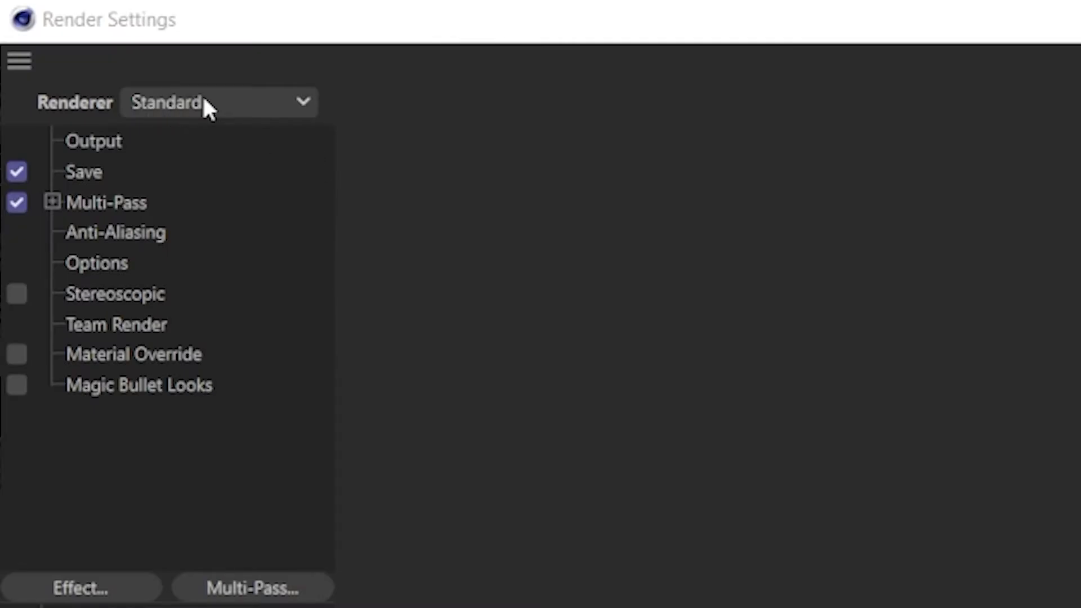
left_click(204, 97)
left_click(210, 239)
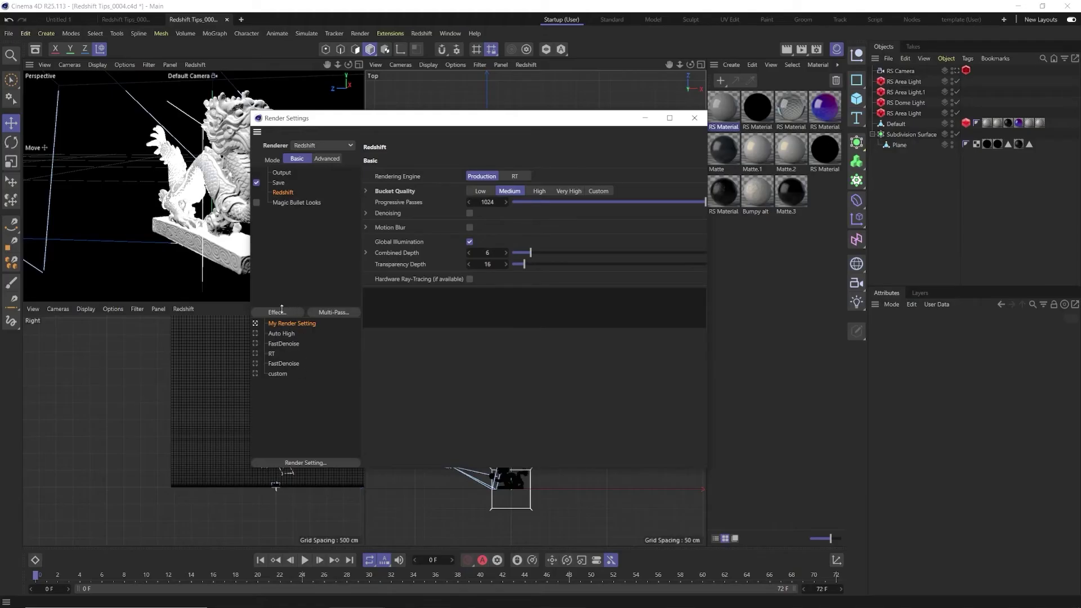
double_click(276, 324)
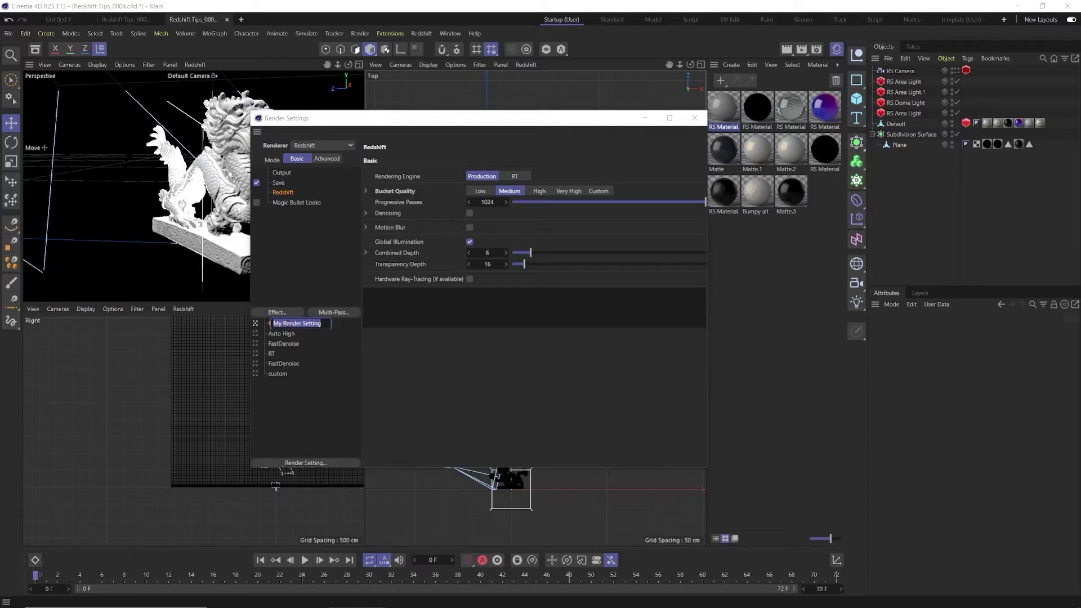
Step: Name the setting 'Very High Redshift' and test sampling thresholds from 0.001 to 1 in Advanced mode
type("Very High Redshift")
key("Return")
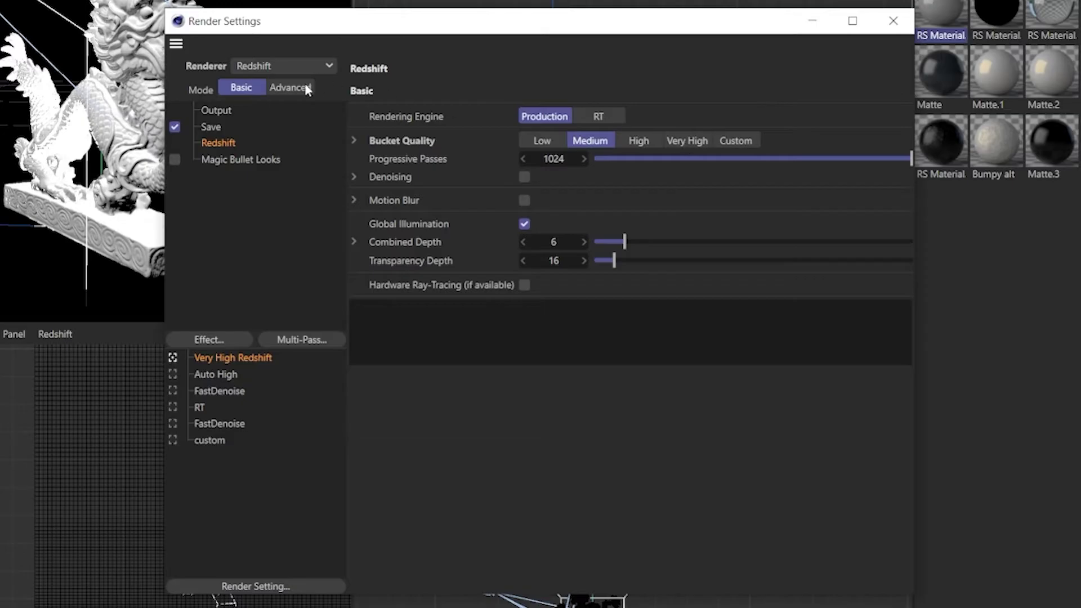
left_click(293, 89)
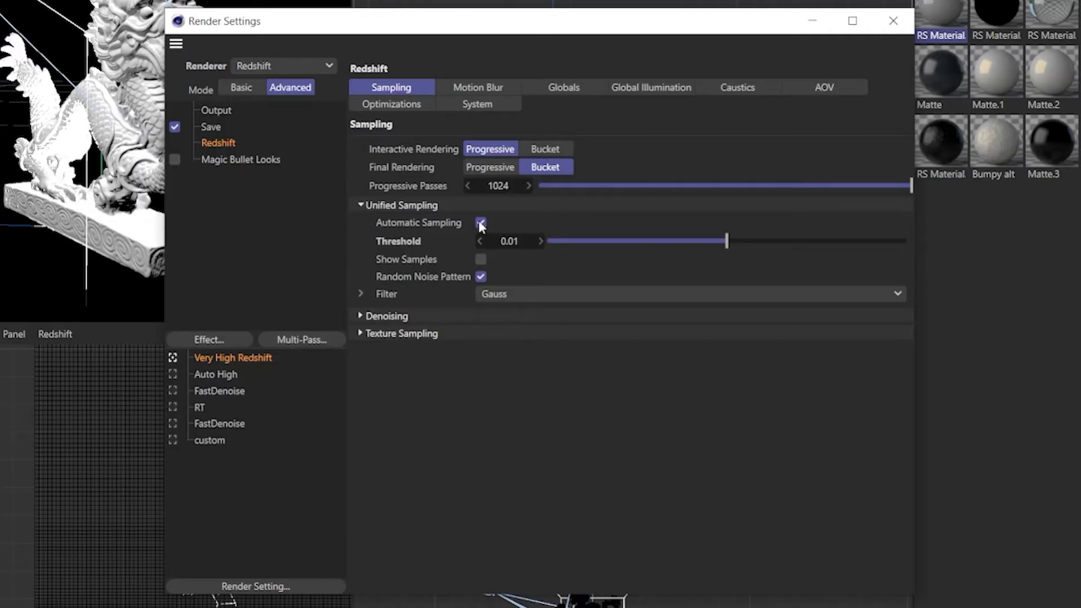
left_click_drag(480, 240, 422, 241)
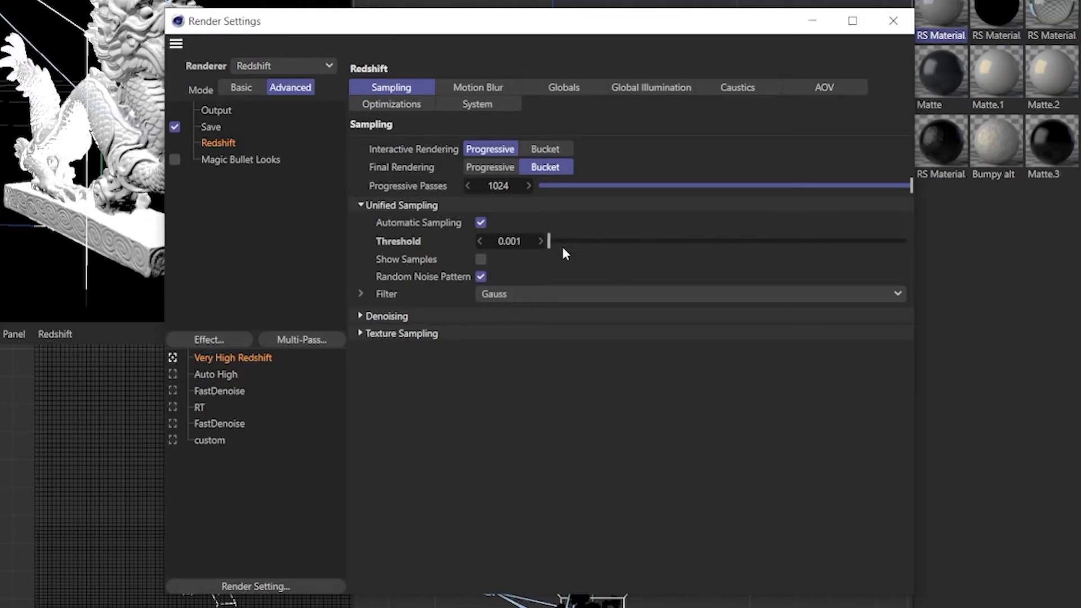
left_click_drag(563, 246, 924, 248)
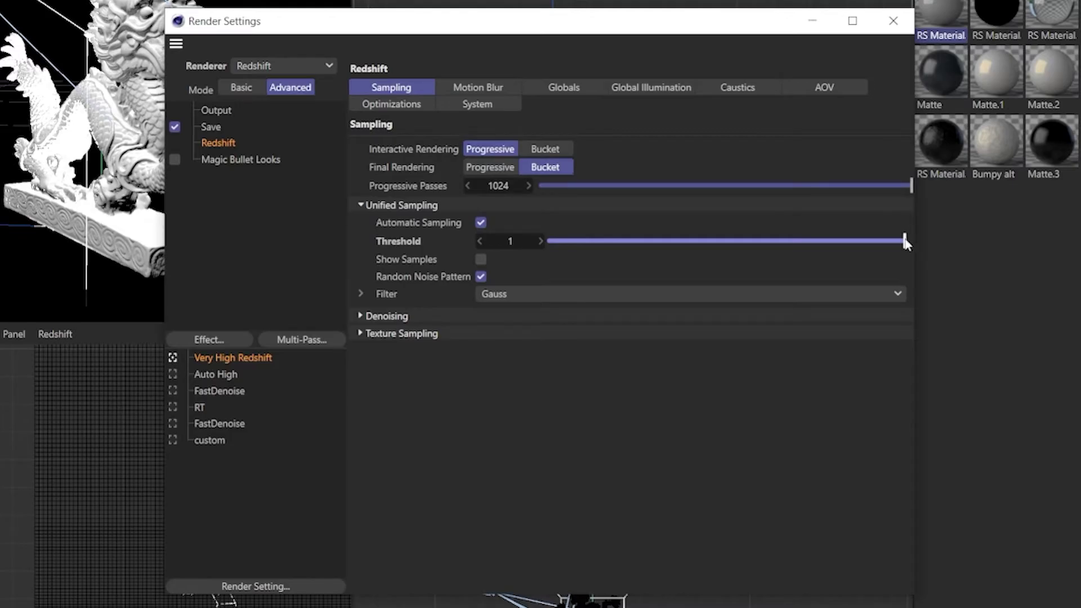
left_click_drag(904, 241, 549, 241)
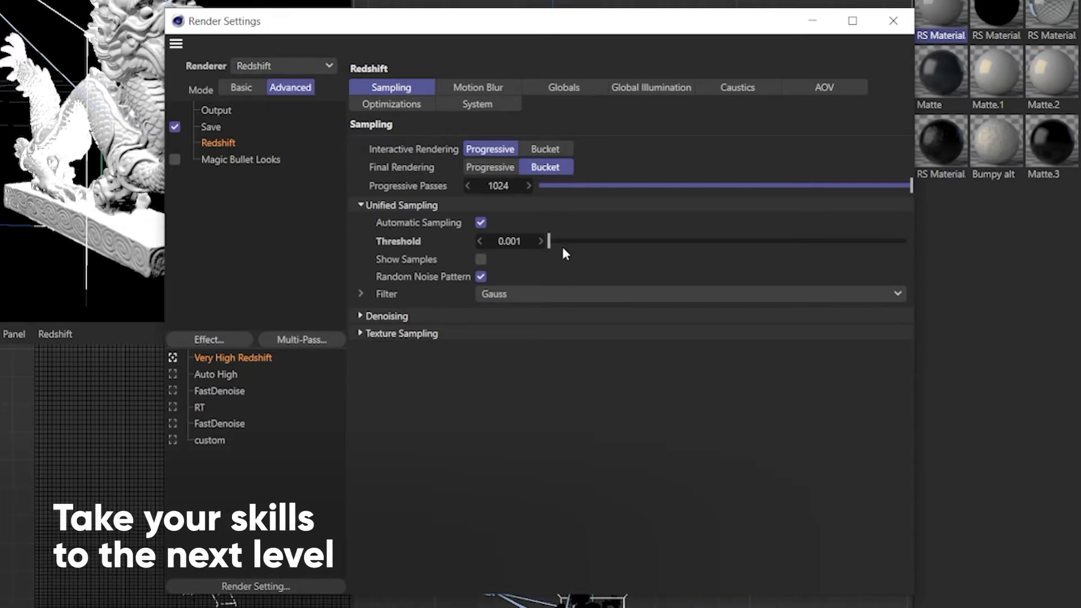
left_click_drag(547, 240, 923, 248)
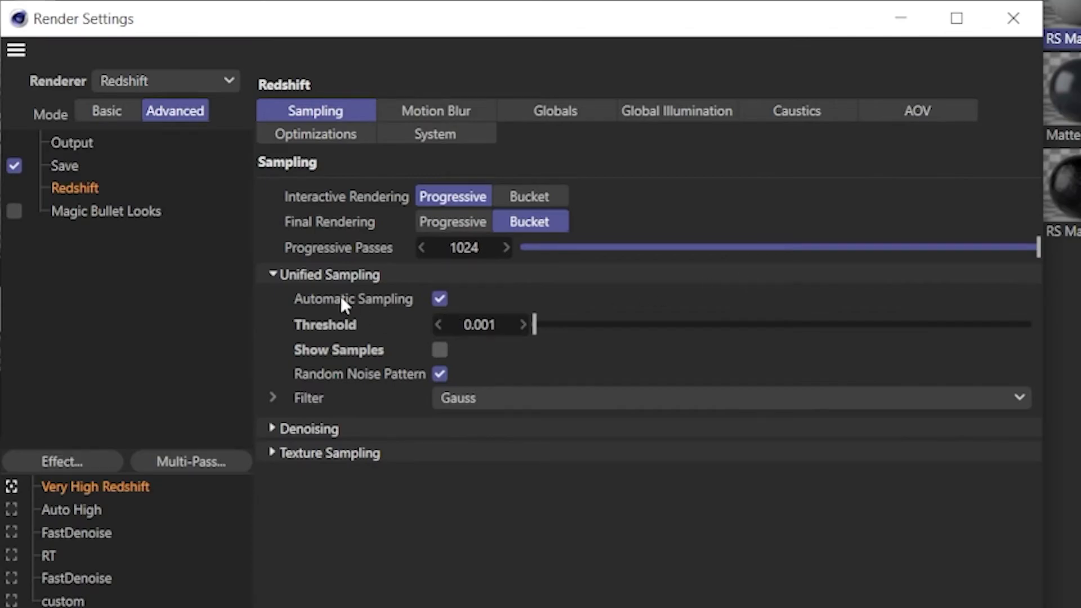
Step: Set the secondary global illumination engine to Brute Force with 16 rays
left_click(658, 112)
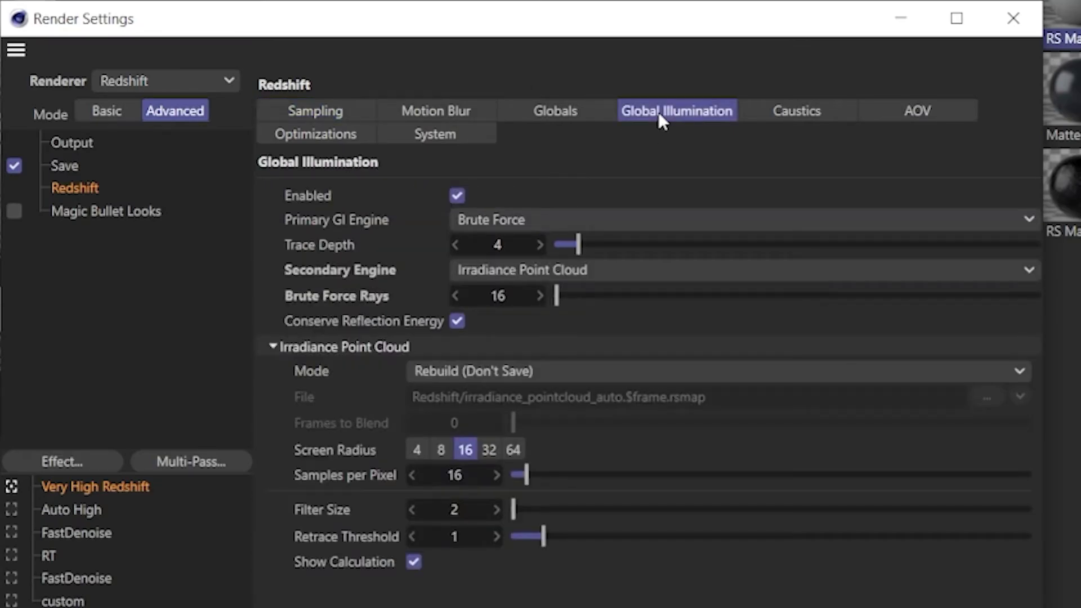
left_click(606, 271)
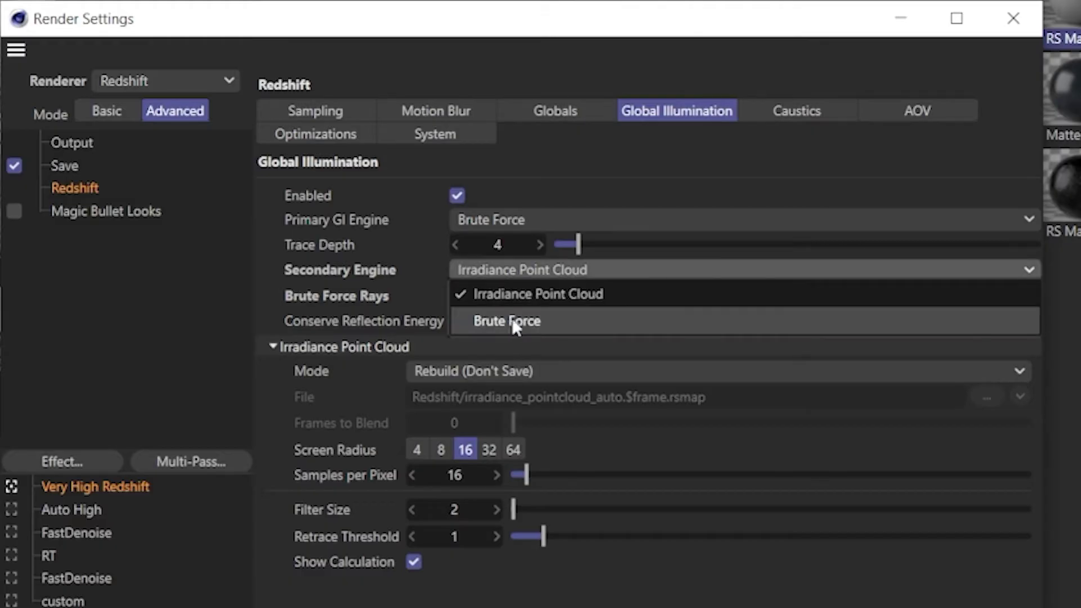
left_click(532, 319)
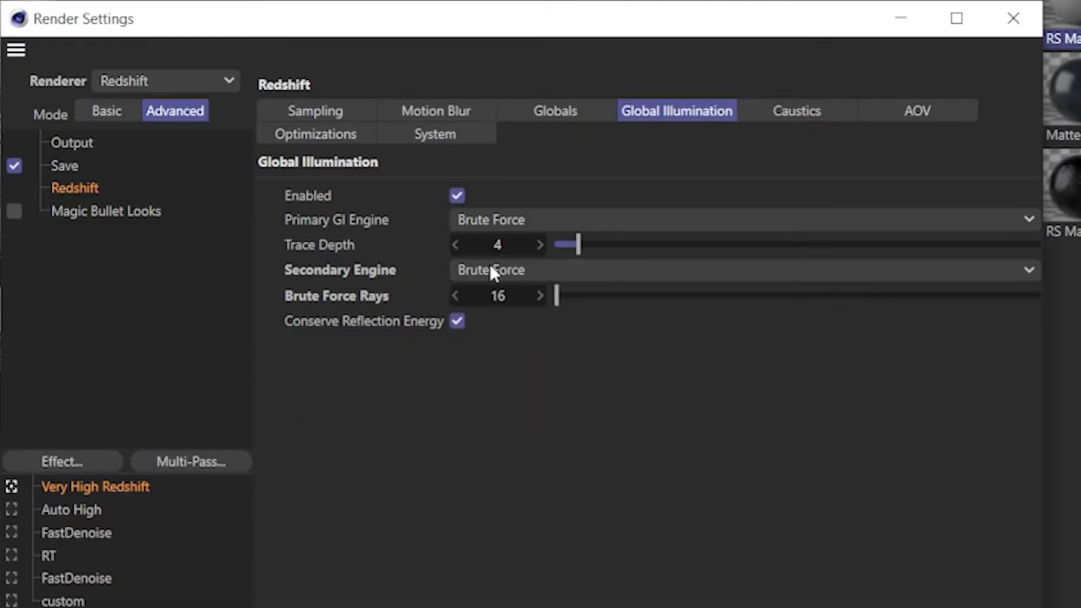
double_click(498, 295)
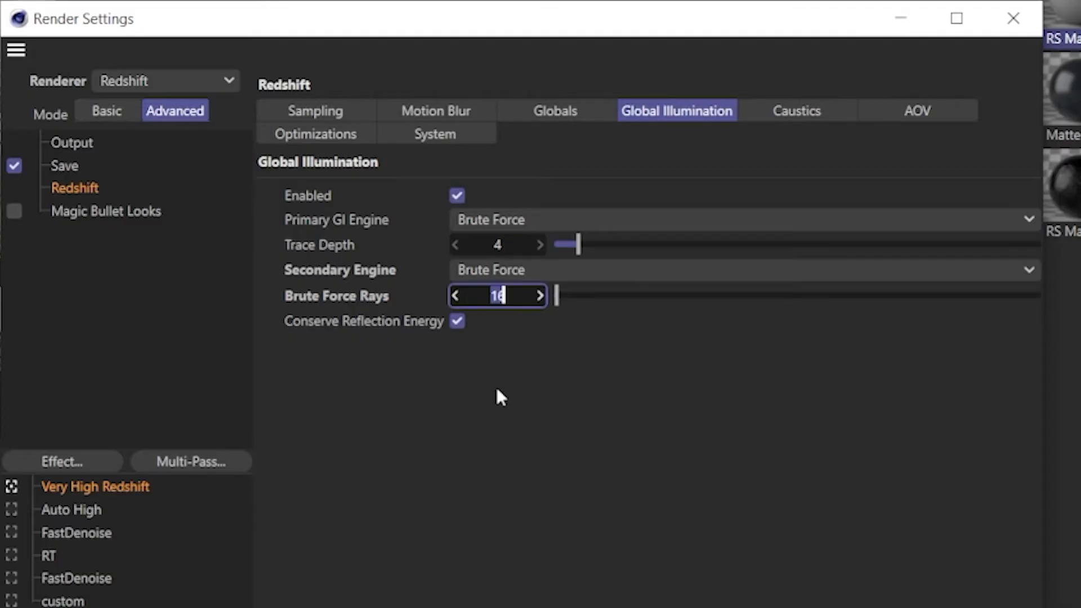
key("Return")
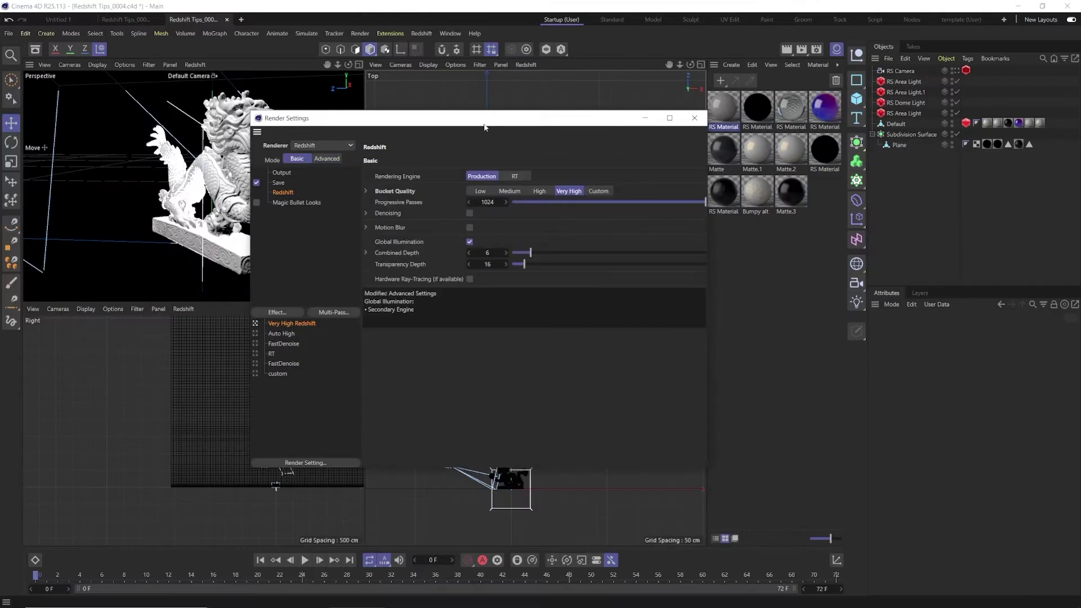
Step: Enable Hardware Ray-Tracing in the Redshift render settings
left_click_drag(484, 123, 366, 100)
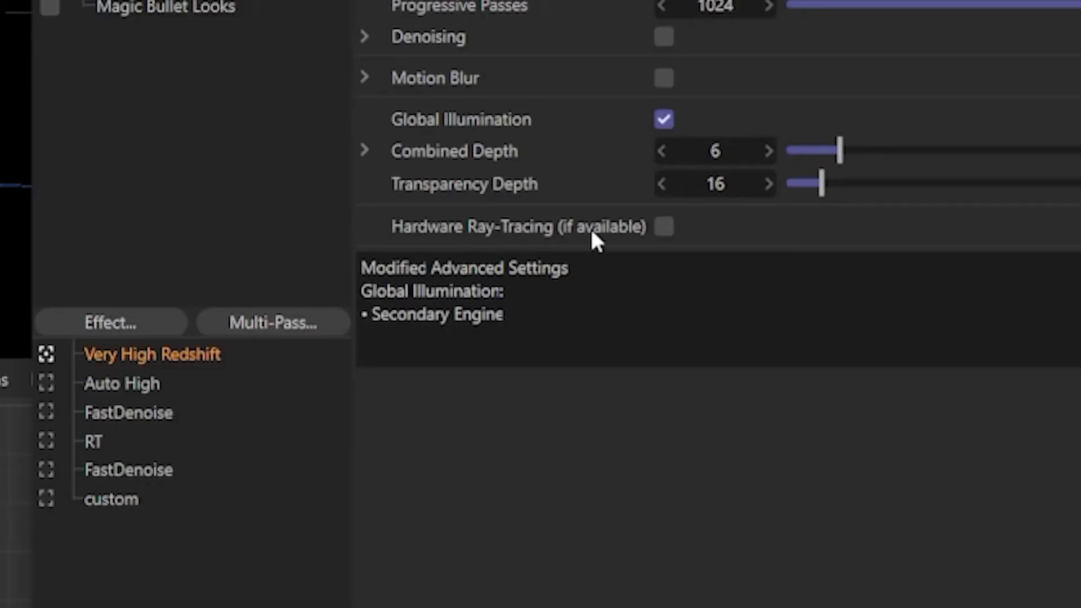
left_click(670, 231)
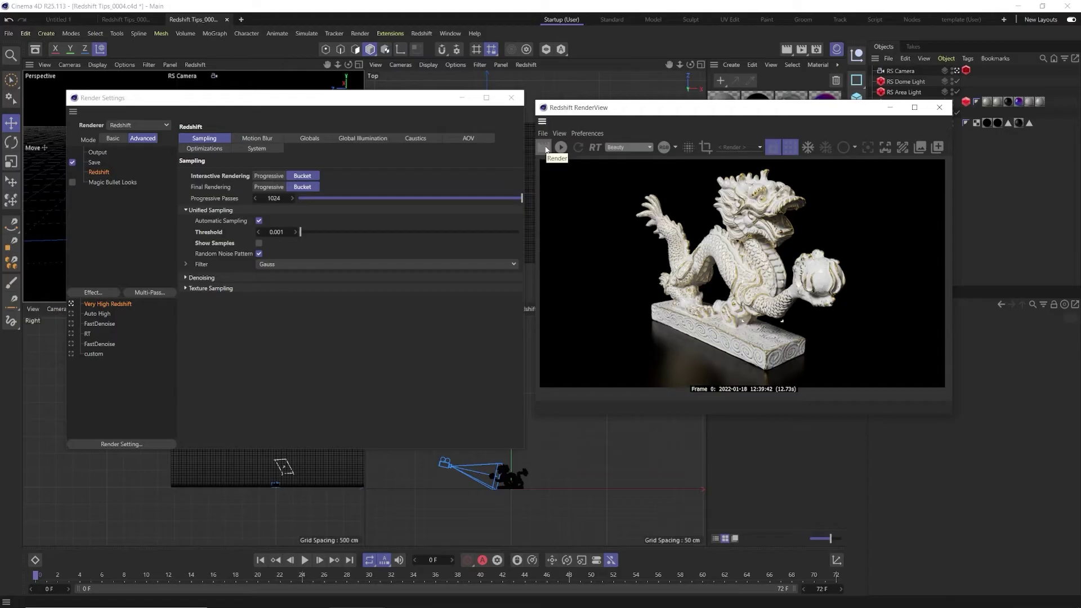
Step: Return to Basic mode and render the dragon in the Redshift RenderView
left_click(112, 138)
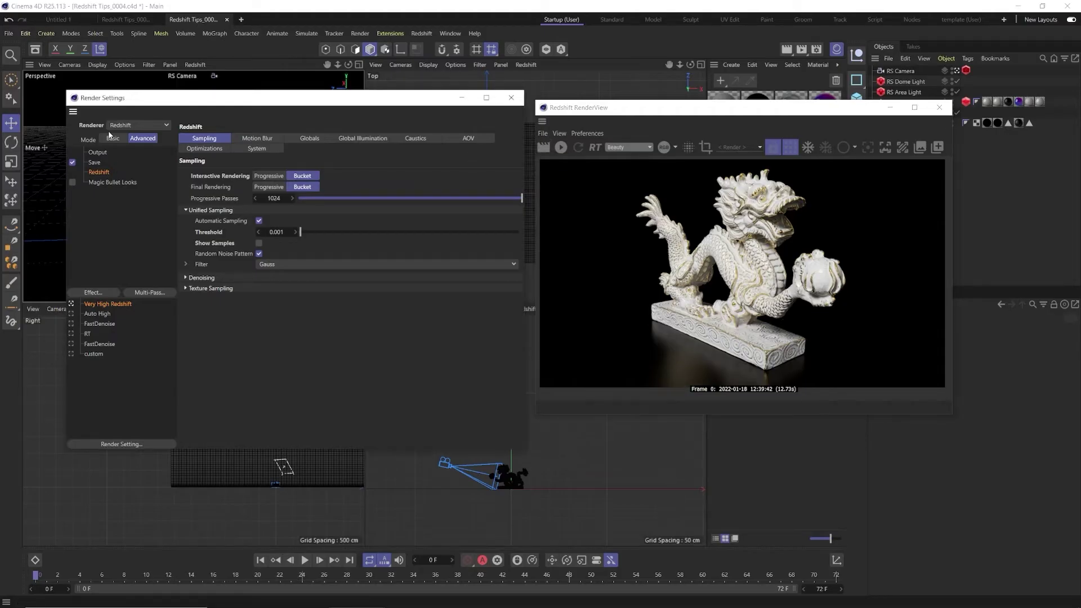
left_click(544, 148)
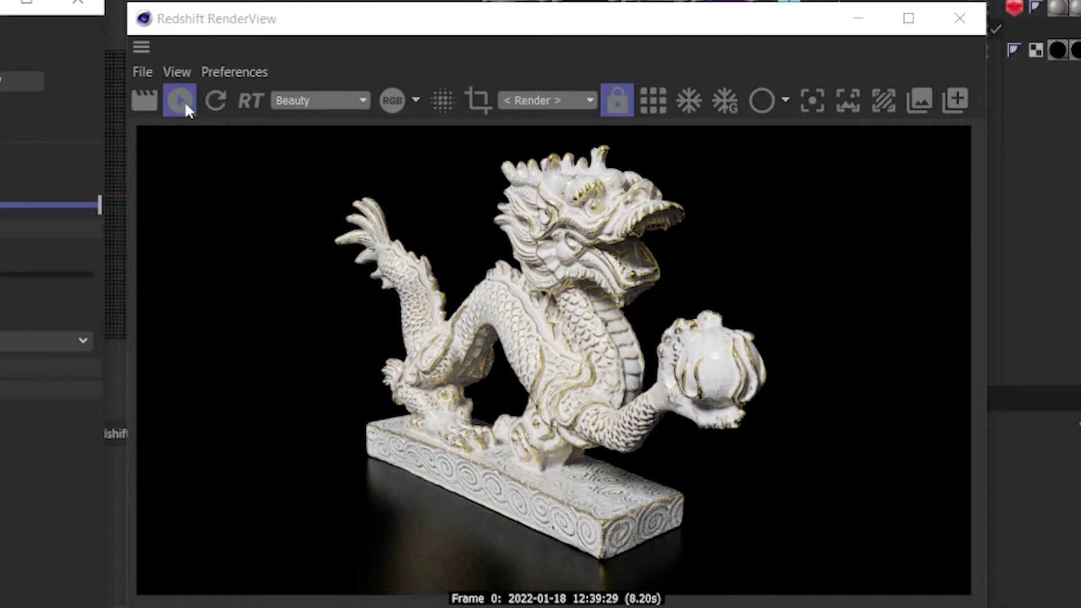
left_click(651, 100)
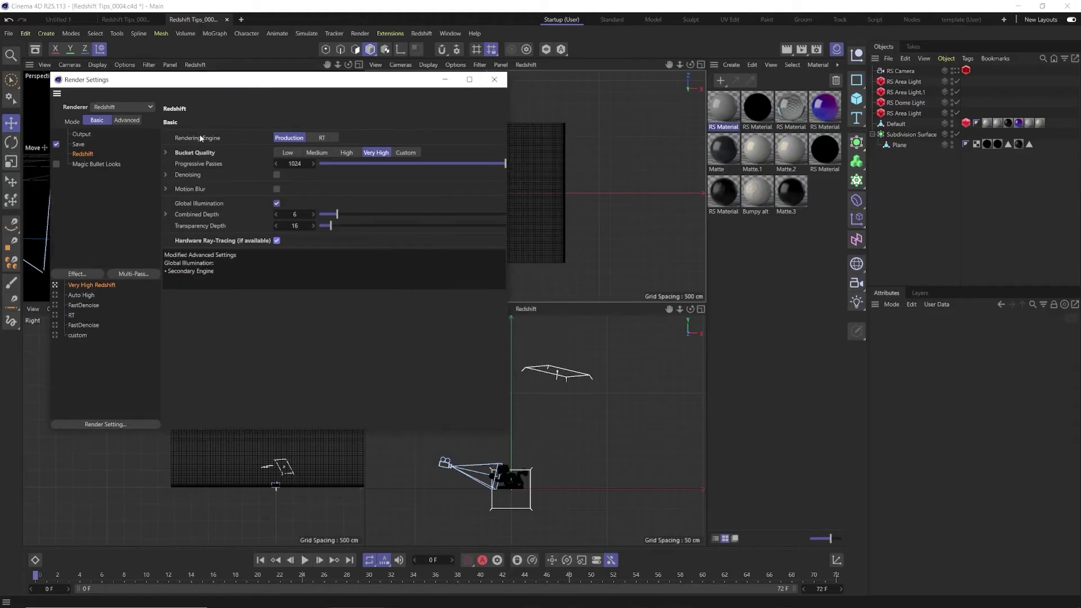
Step: Check the 0.001 bucket threshold, then render and zoom in on the final dragon image
left_click(164, 152)
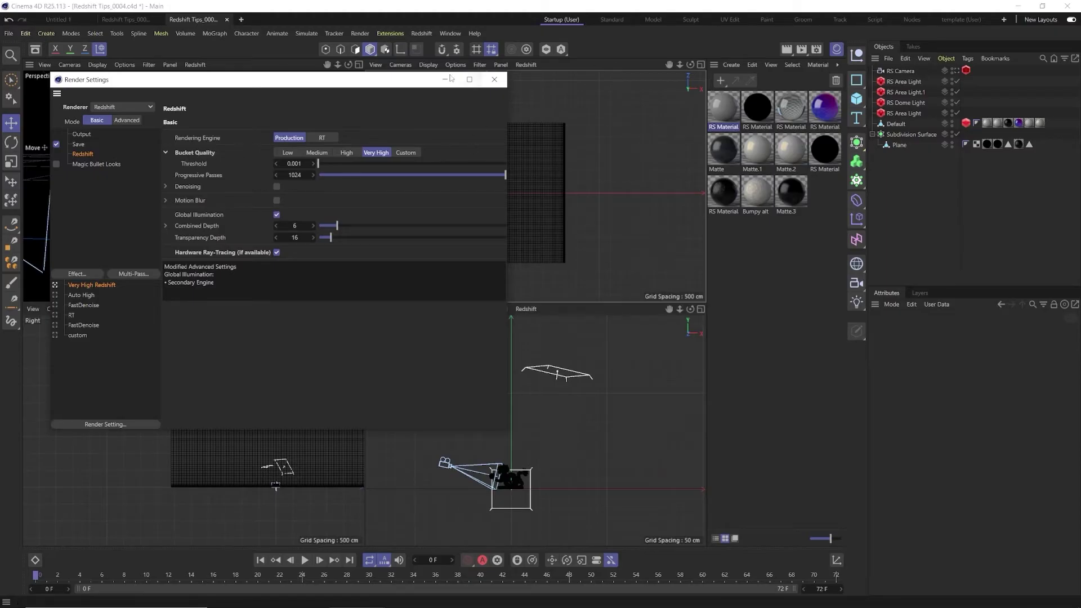
left_click(574, 137)
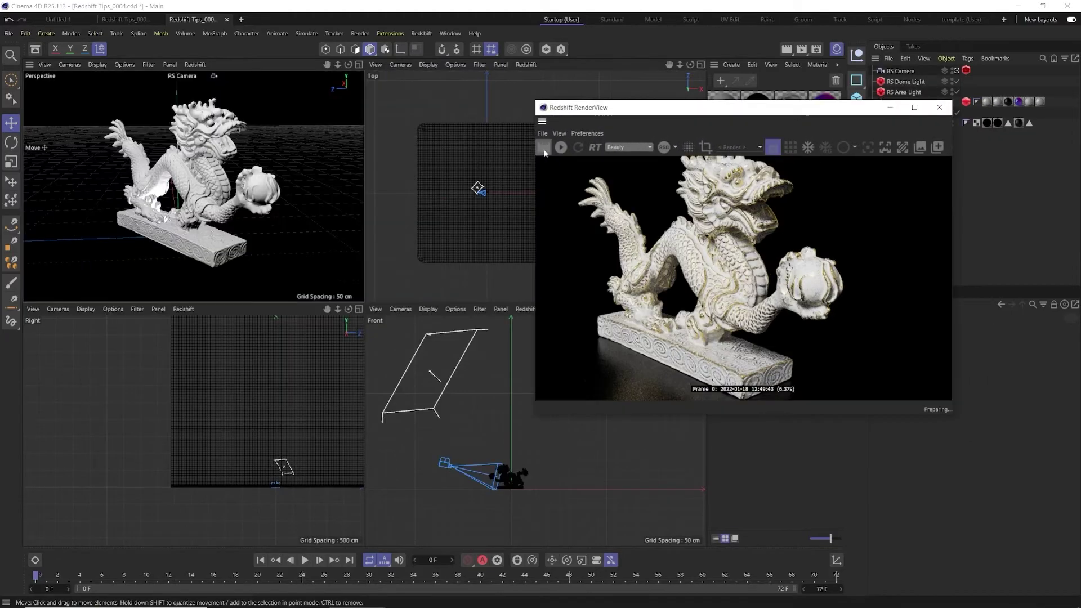
left_click(543, 149)
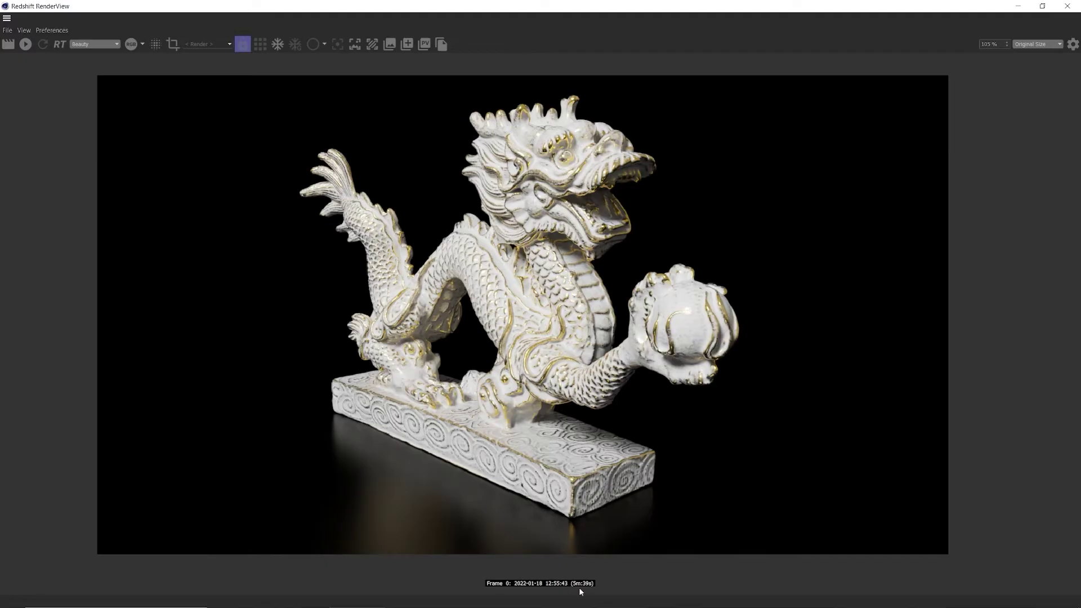
scroll(585, 207, "up", 5)
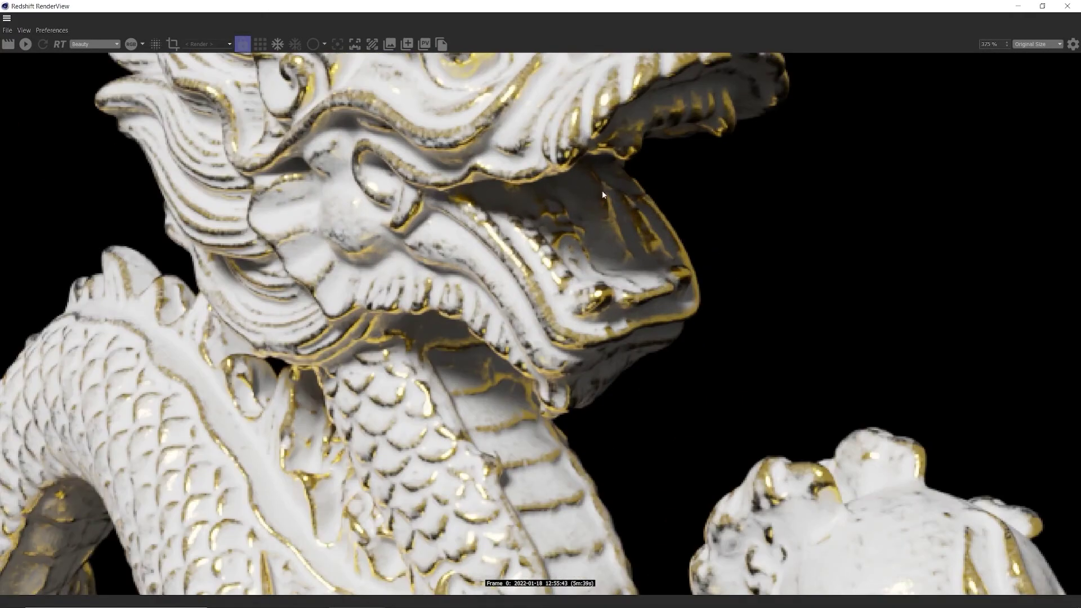
scroll(681, 115, "down", 6)
scroll(284, 585, "up", 5)
scroll(280, 504, "down", 4)
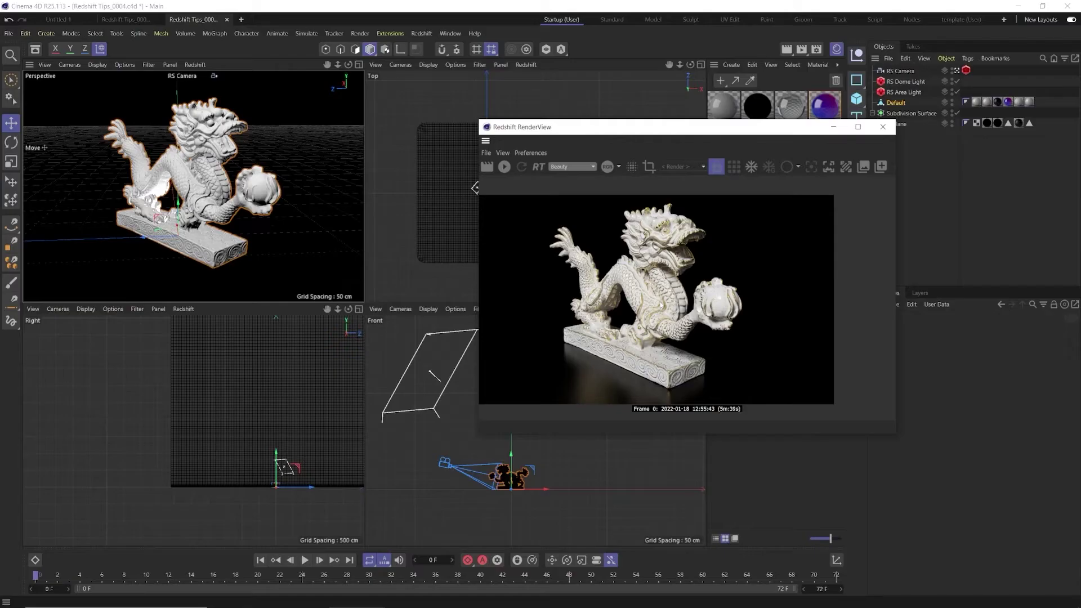
Step: Store the current dragon render as a snapshot in the RenderView
scroll(670, 304, "down", 1)
left_click_drag(670, 304, 711, 305)
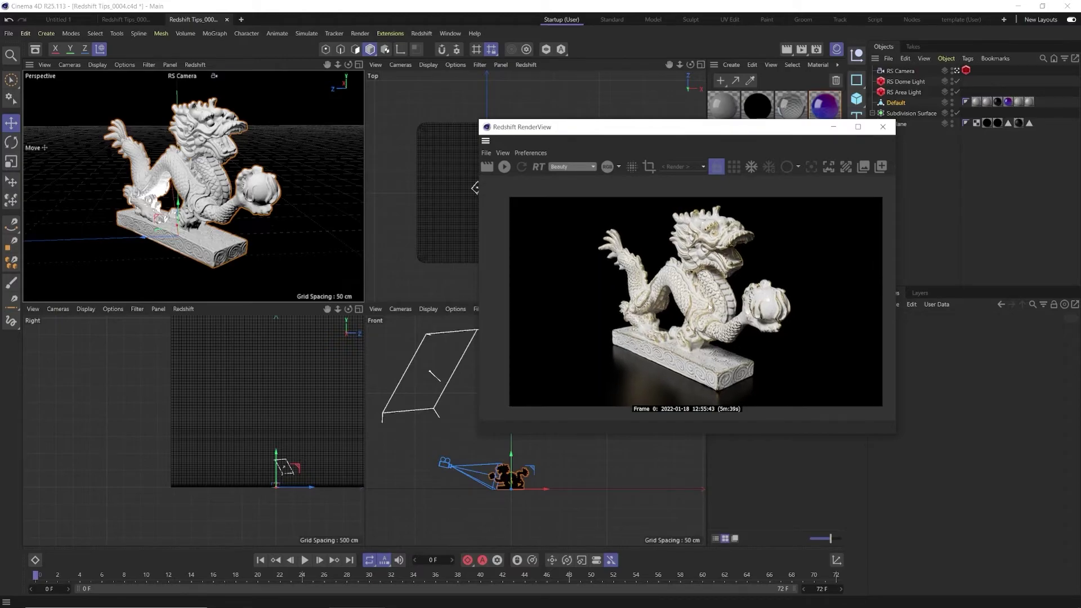
left_click(880, 170)
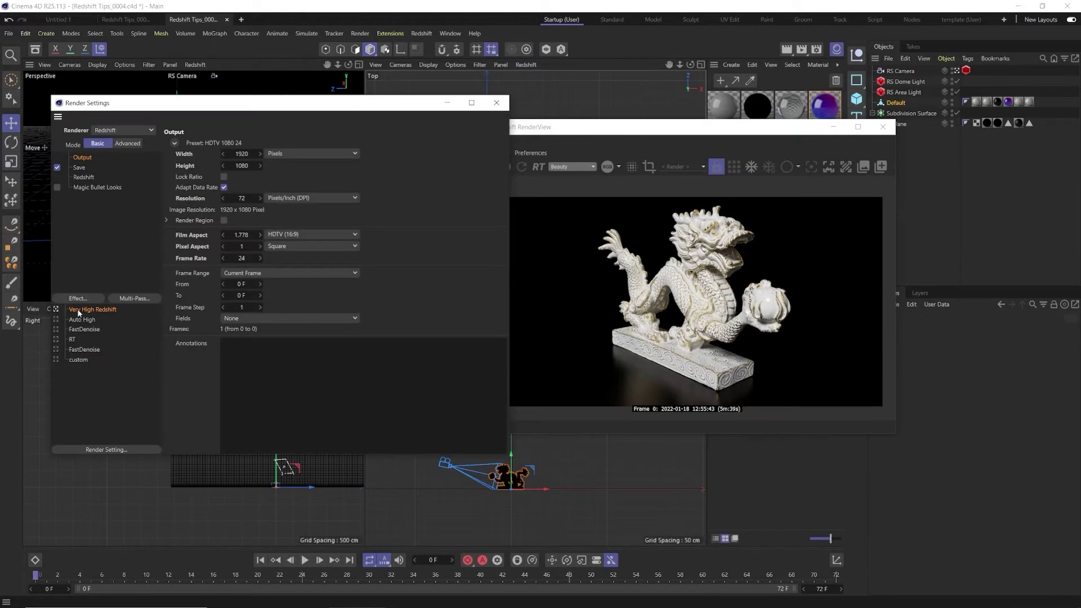
Step: Duplicate Very High Redshift as 'Auto Fast Denoise' and make it the active setting
left_click_drag(79, 313, 90, 390)
double_click(82, 369)
type("Auto")
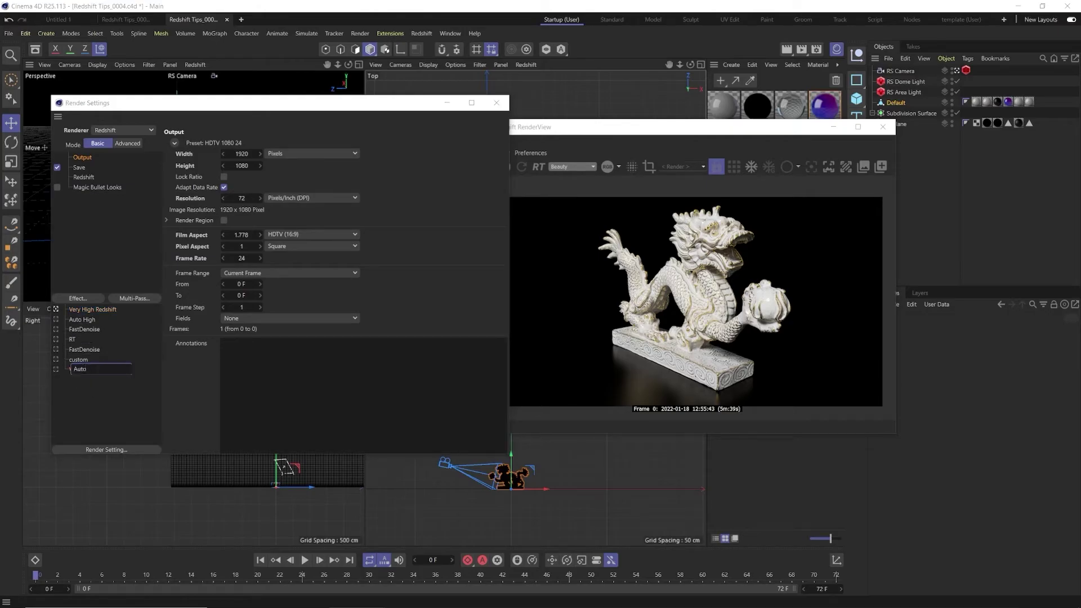
type(" Fast Denoise")
key("Return")
left_click(55, 369)
Step: Set bucket quality to Low and the sampling Threshold to 1
left_click(84, 176)
left_click(285, 176)
left_click(127, 144)
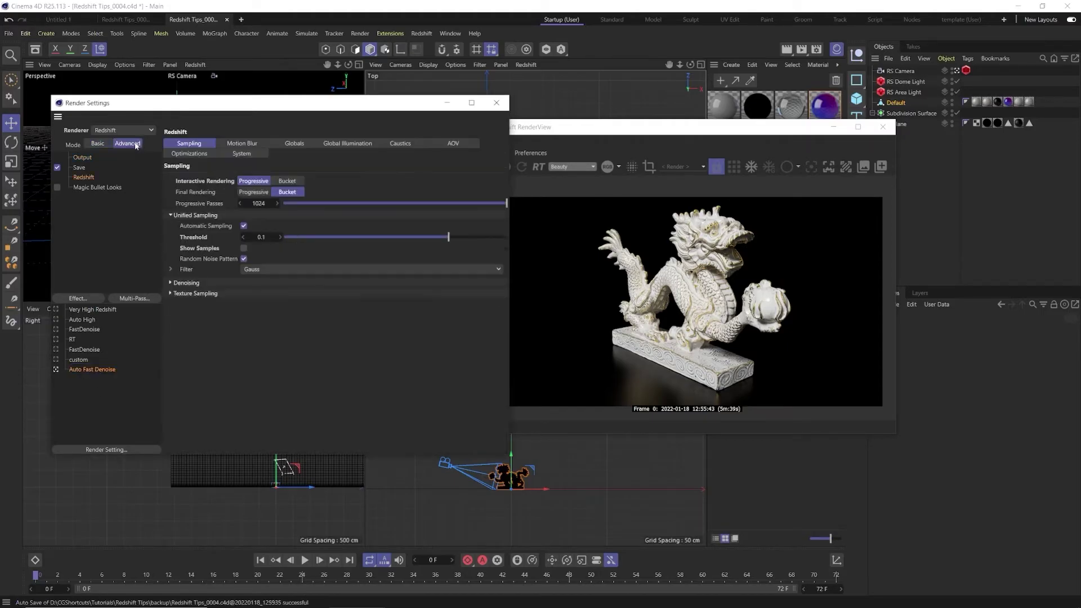
left_click(260, 238)
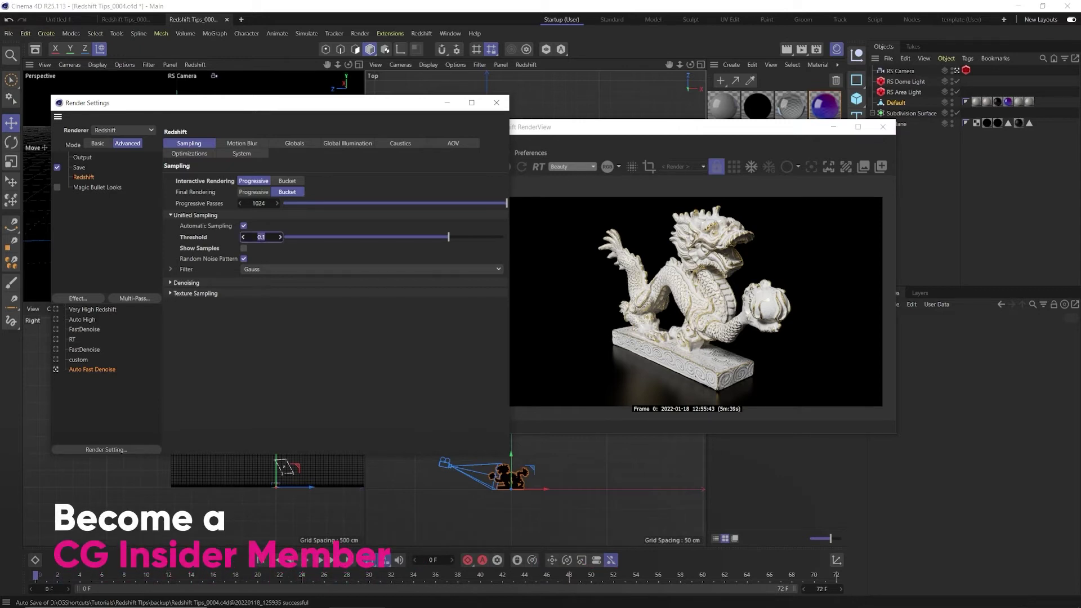
type("1")
key("Return")
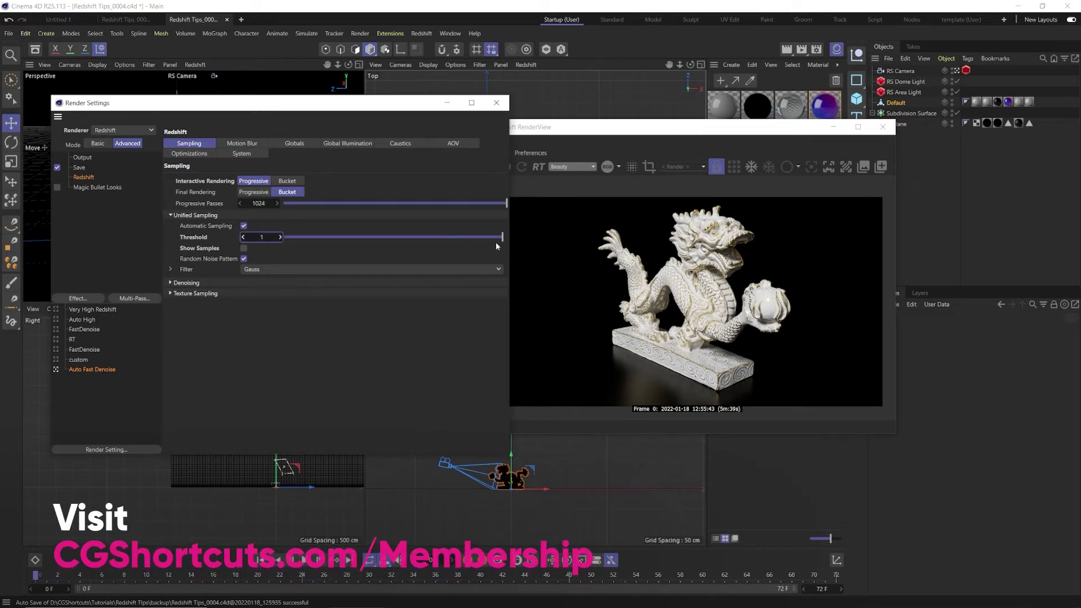
Step: Maximize the render window and zoom in on the 4.64-second re-render
left_click_drag(672, 127, 731, 117)
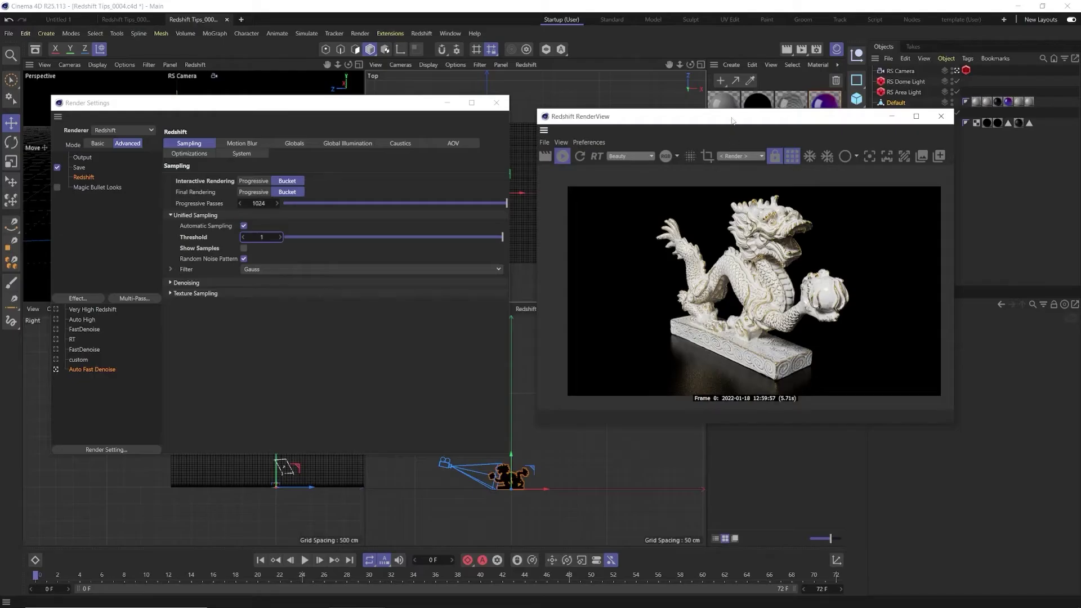
key("super+Up")
scroll(586, 273, "up", 6)
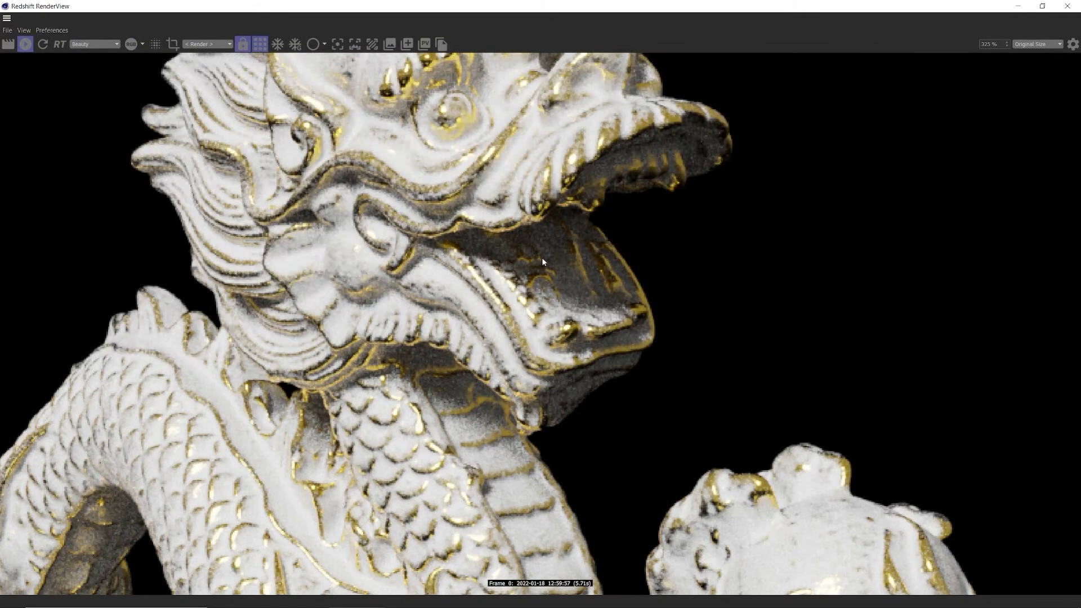
scroll(555, 256, "down", 3)
scroll(365, 422, "down", 2)
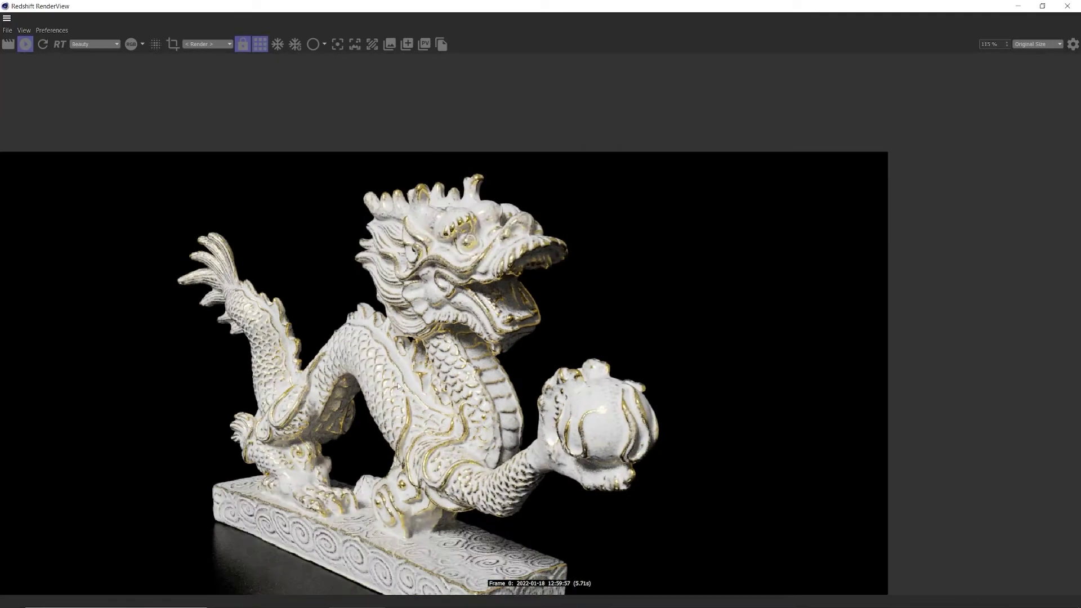
scroll(363, 487, "up", 4)
scroll(363, 475, "down", 5)
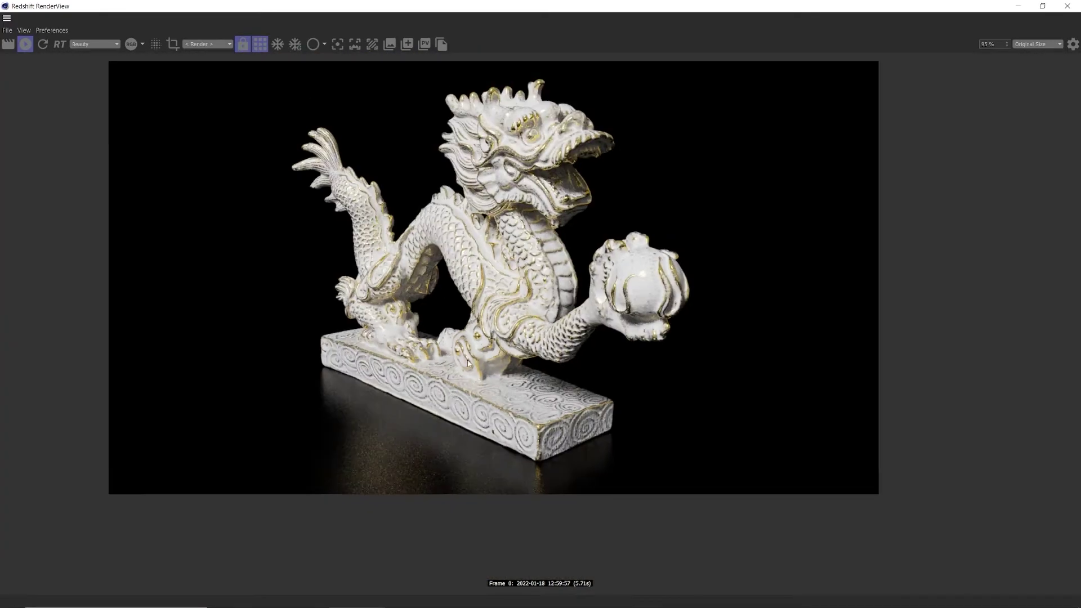
Step: Turn on denoising in the Basic Redshift options and confirm the OptiX engine
left_click(1042, 5)
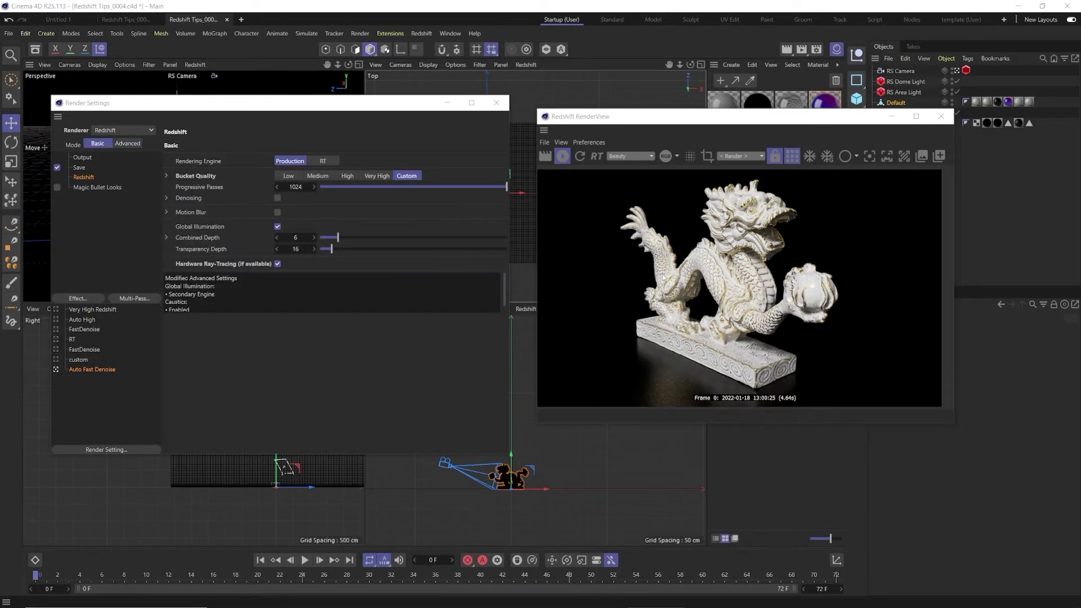
left_click(128, 143)
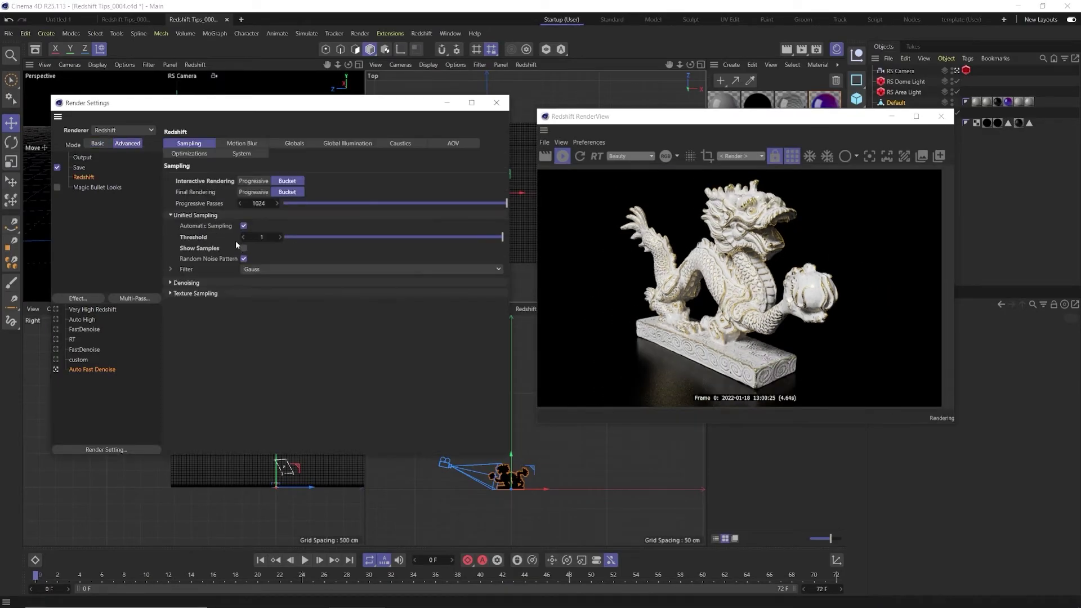
left_click(98, 143)
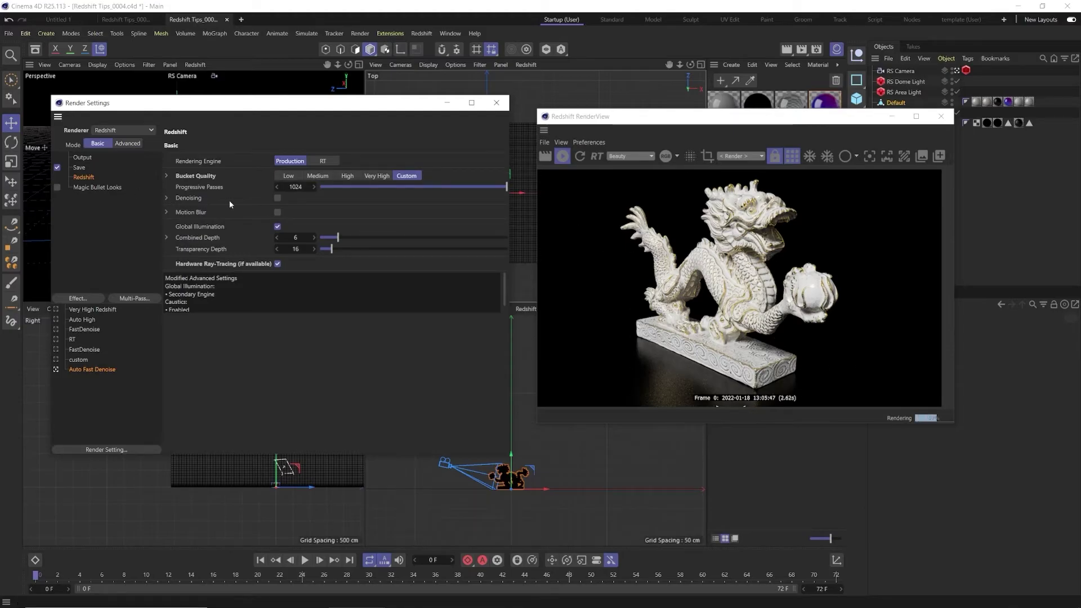
left_click(277, 199)
left_click(166, 198)
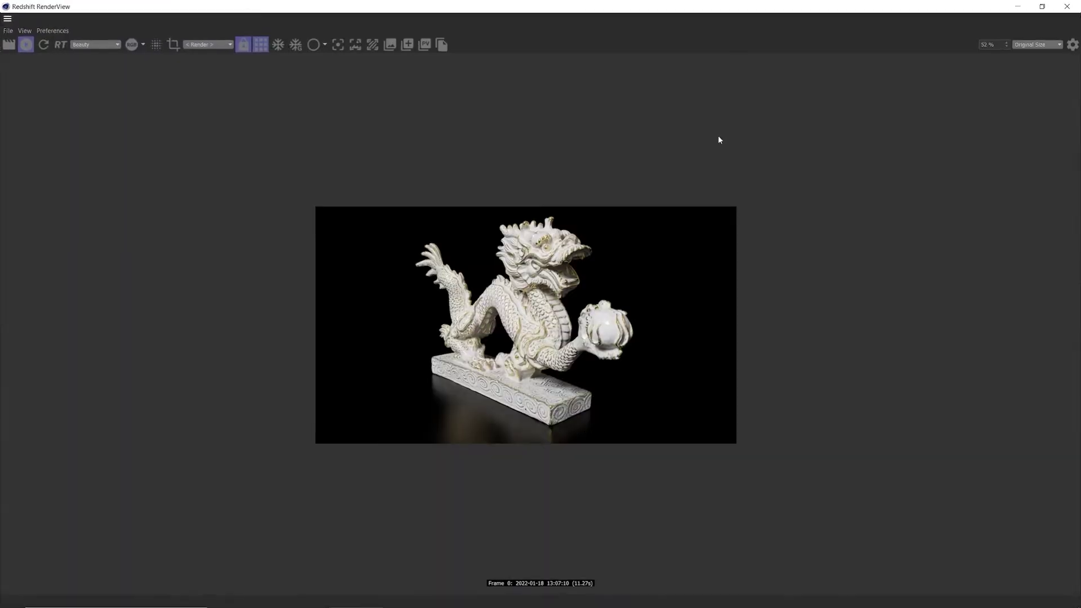
Step: Zoom in on the 11.27-second denoised dragon render to inspect it
scroll(511, 346, "up", 5)
scroll(577, 262, "up", 6)
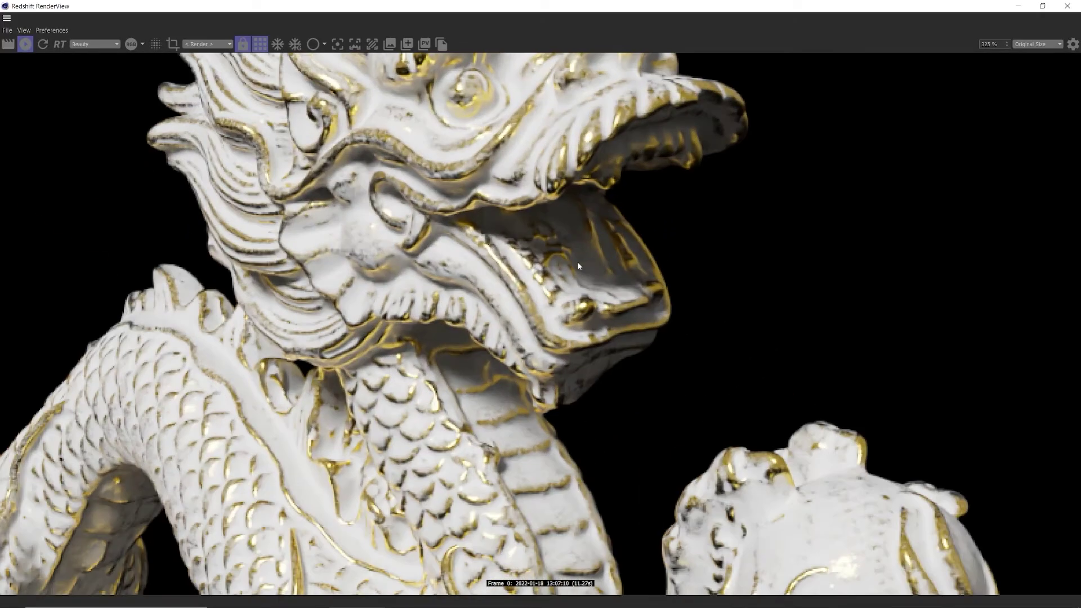
scroll(603, 209, "down", 8)
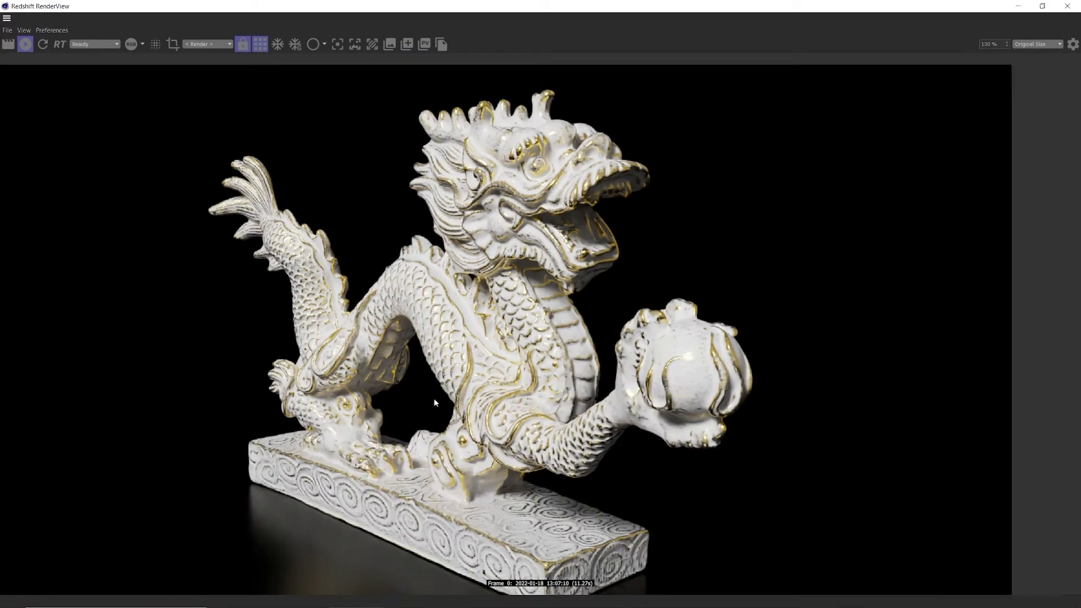
scroll(315, 535, "up", 8)
scroll(324, 456, "down", 8)
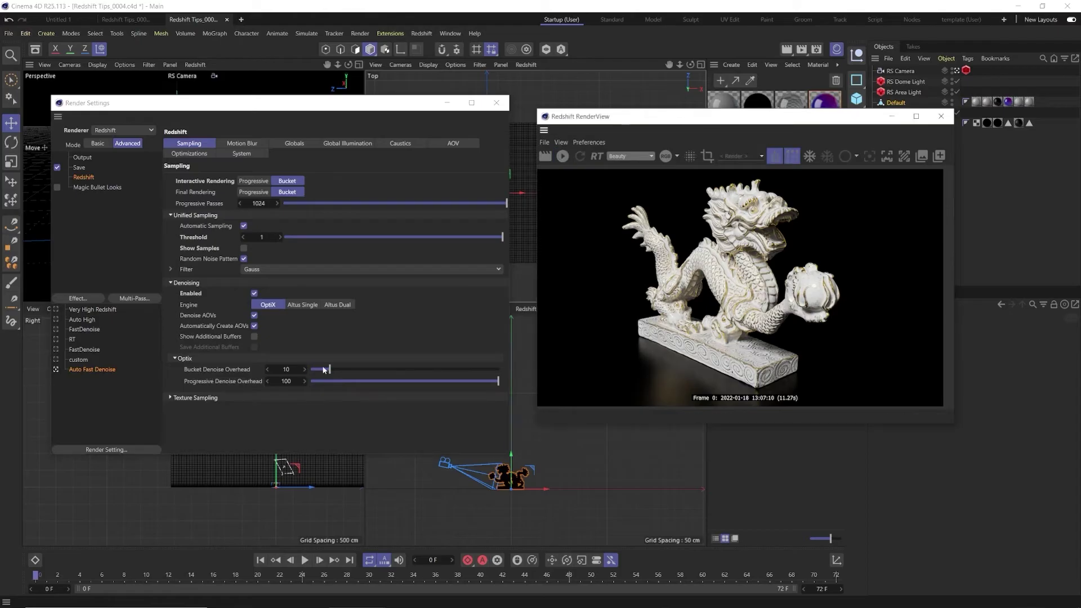
Step: Lower Bucket Denoise Overhead to 0 and re-render the dragon in 6.35 seconds
left_click_drag(330, 369, 259, 377)
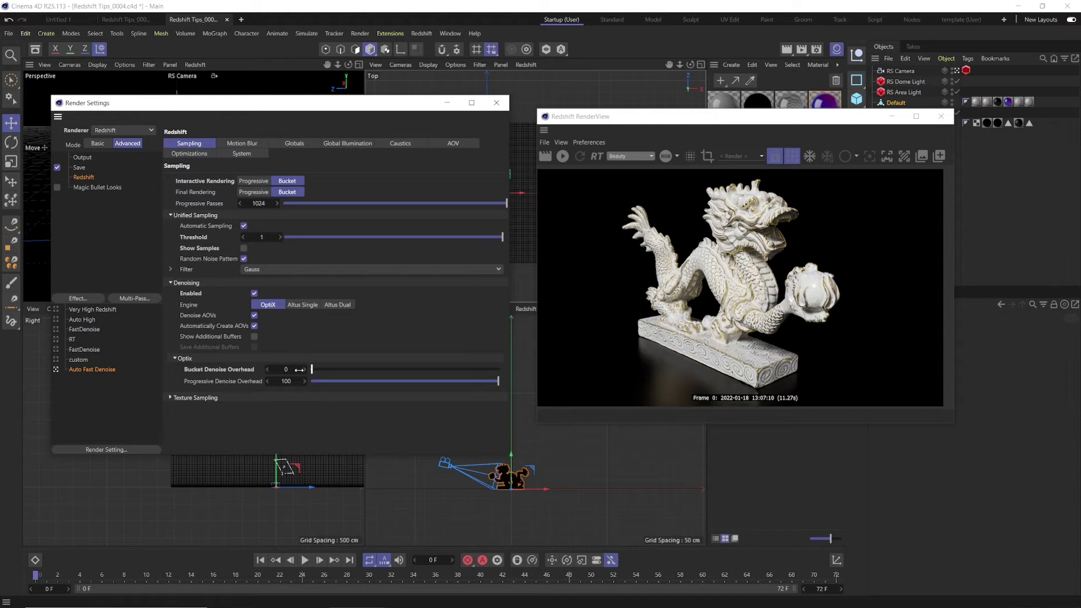
left_click(562, 156)
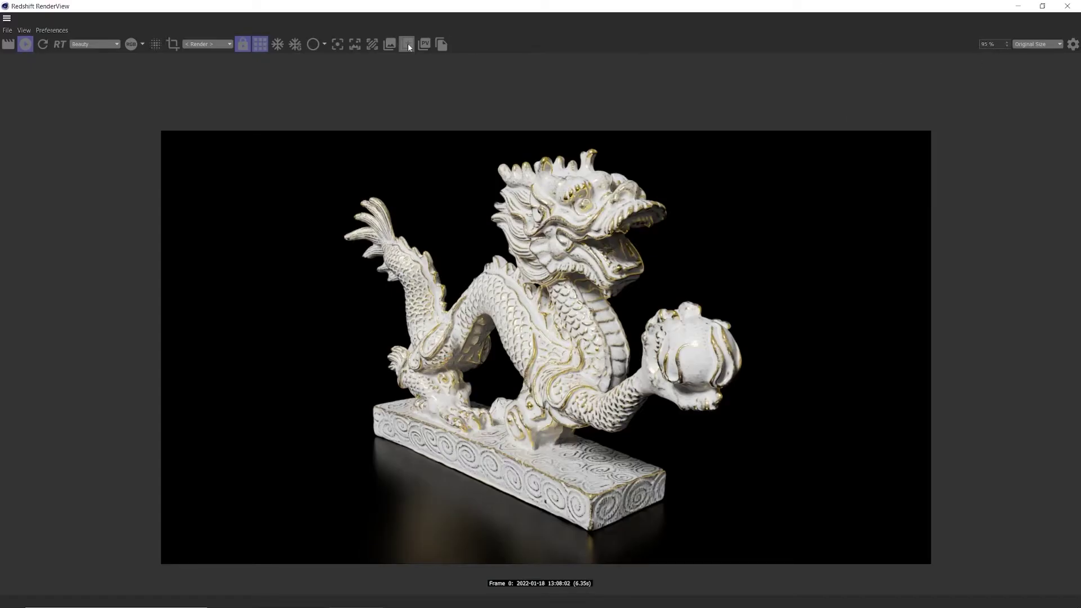
Step: Save the new 6.35-second render as snapshot_1 in the RenderView
left_click(407, 44)
scroll(547, 305, "up", 5)
scroll(547, 304, "down", 5)
Step: Set snapshot_0 as comparison A and snapshot_1 as B, then sweep the wipe
left_click(407, 45)
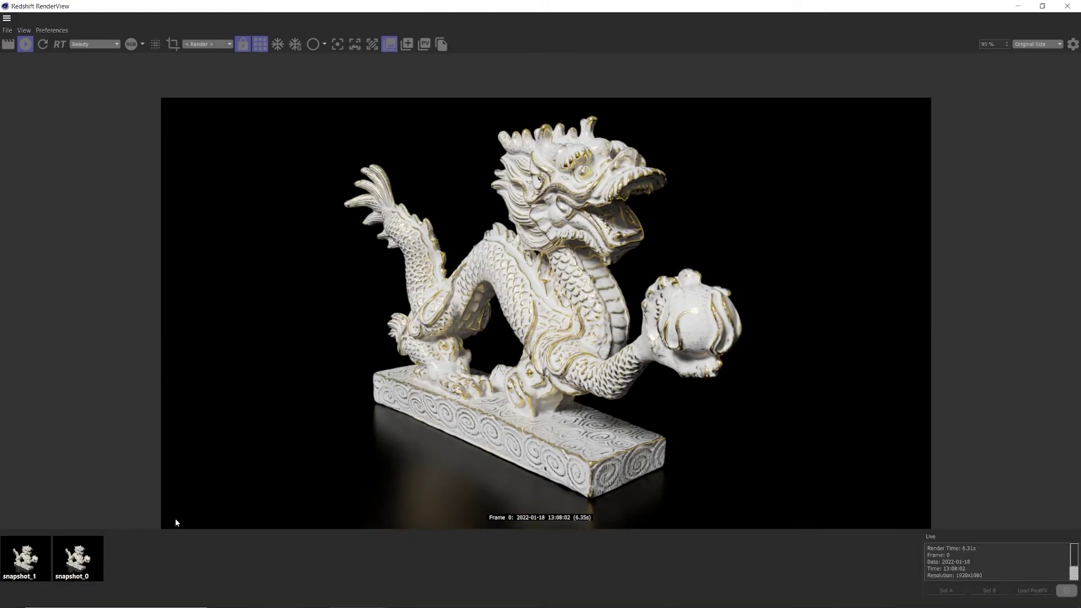
left_click(80, 559)
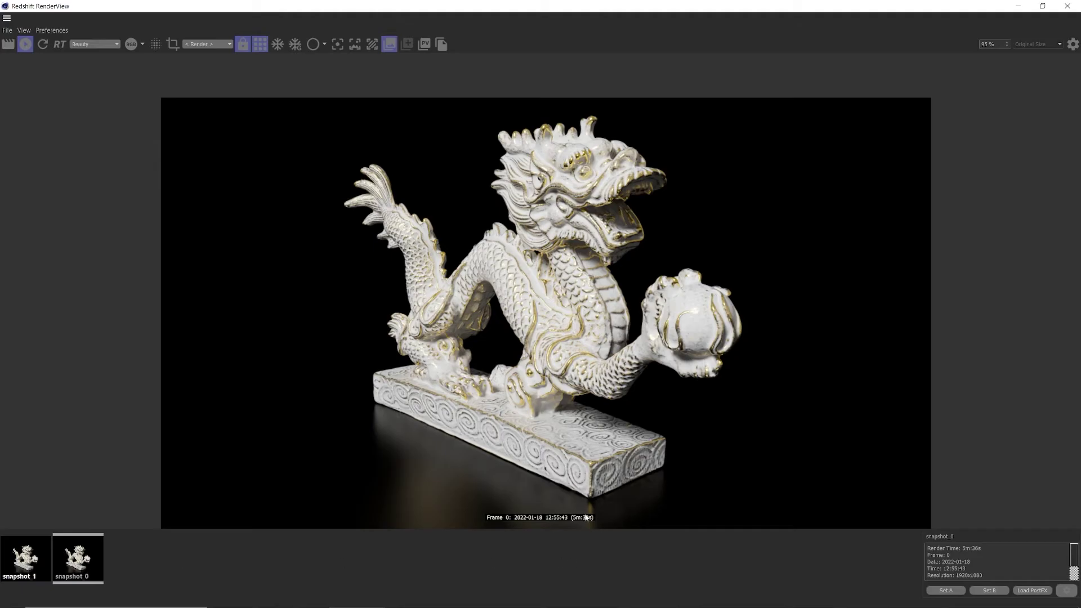
left_click(946, 590)
left_click(20, 563)
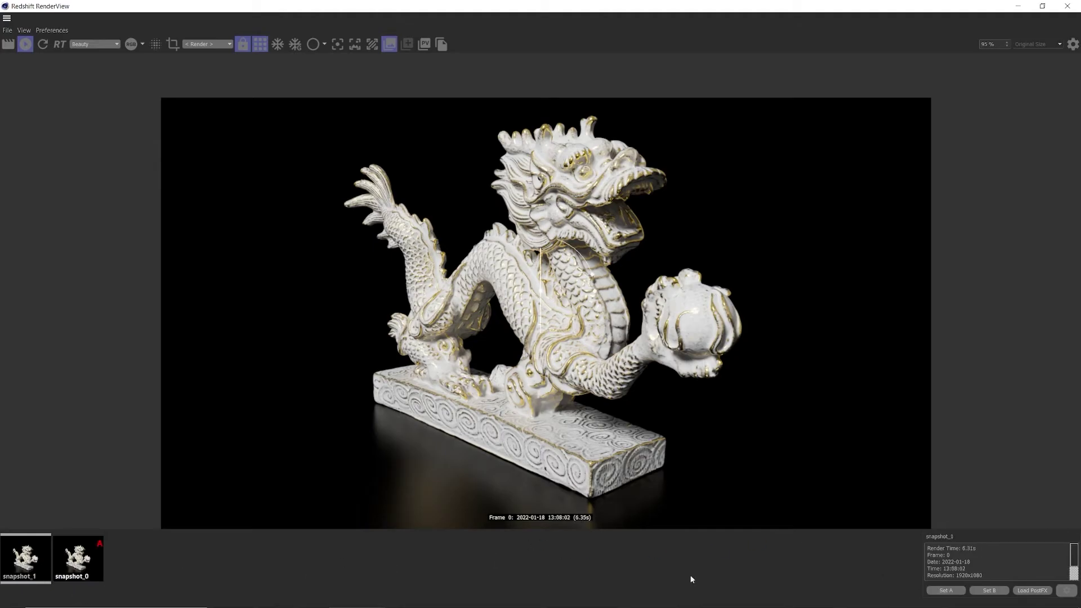
left_click(990, 590)
left_click_drag(540, 293, 583, 290)
Step: Sweep the A/B wipe back and forth across the dragon to compare noise in both renders
scroll(416, 486, "up", 3)
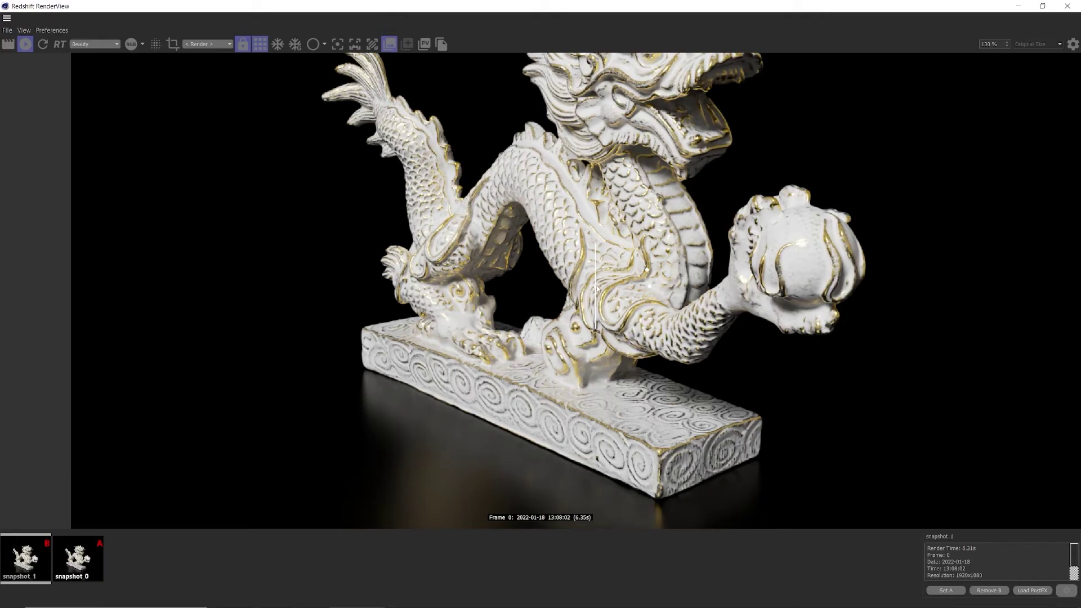
left_click_drag(595, 290, 769, 337)
left_click_drag(770, 338, 803, 348)
left_click_drag(803, 349, 314, 340)
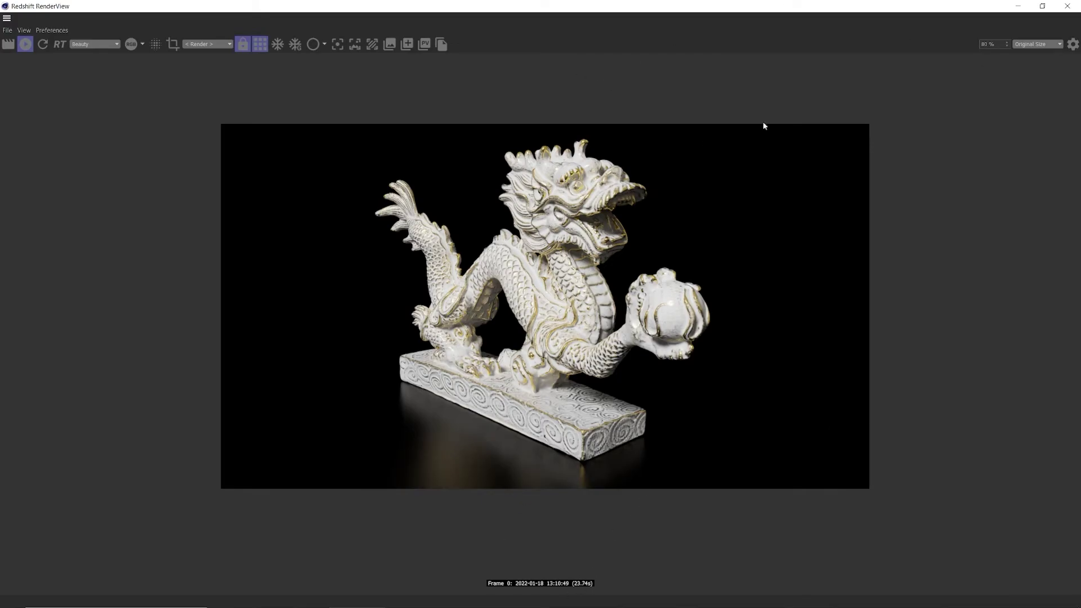
Step: Set snapshot_0 as comparison A against the newest snapshot_2
left_click(389, 46)
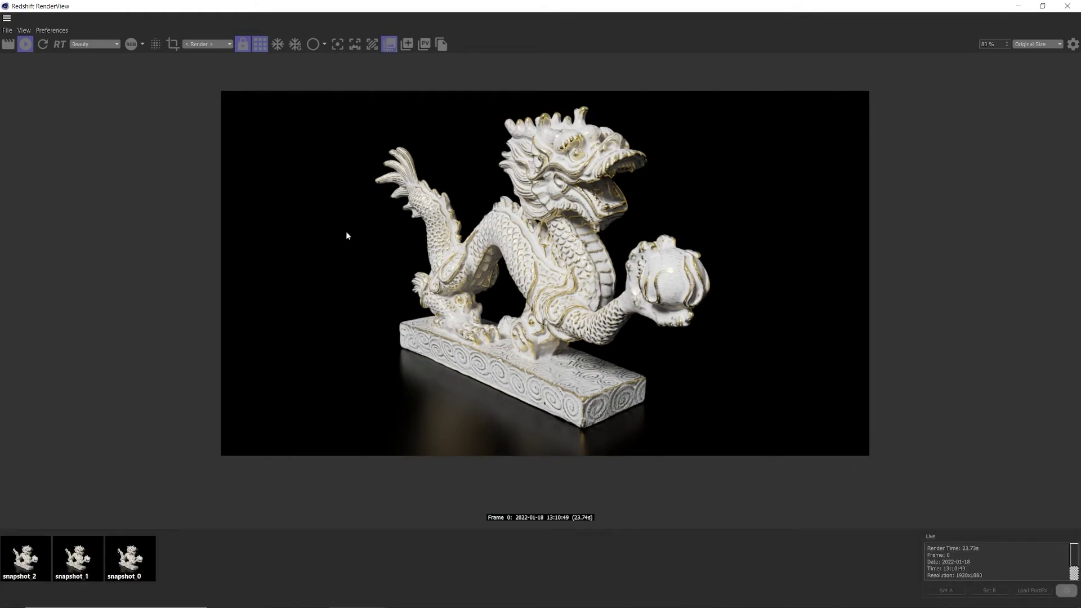
left_click(151, 544)
left_click(946, 590)
left_click(25, 558)
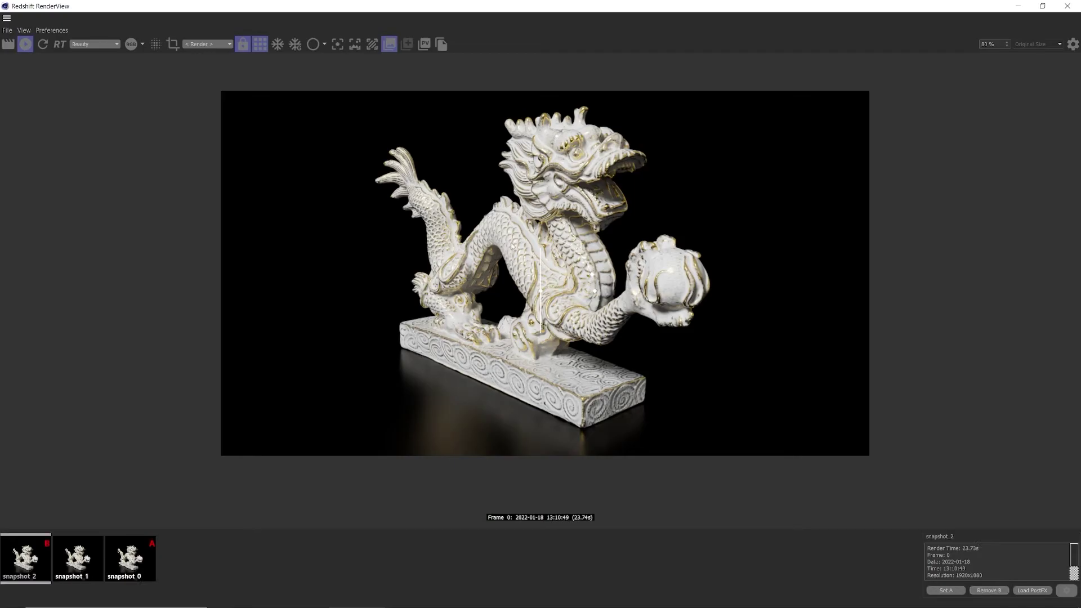
Step: Zoom in and sweep the comparison wipe across the dragon's head and orb
scroll(516, 269, "up", 4)
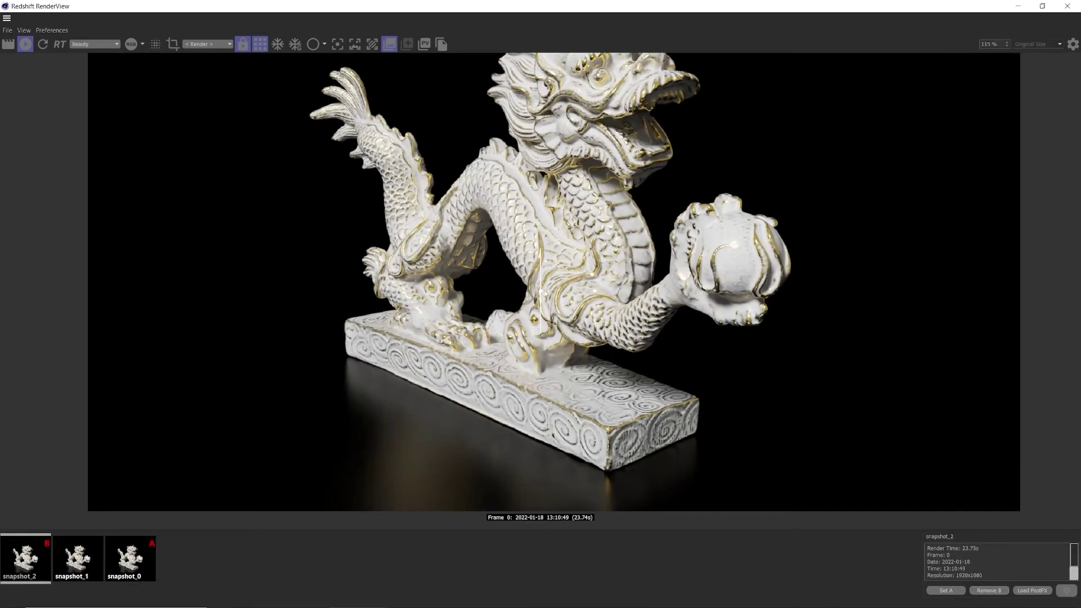
left_click_drag(545, 293, 827, 279)
scroll(661, 143, "up", 3)
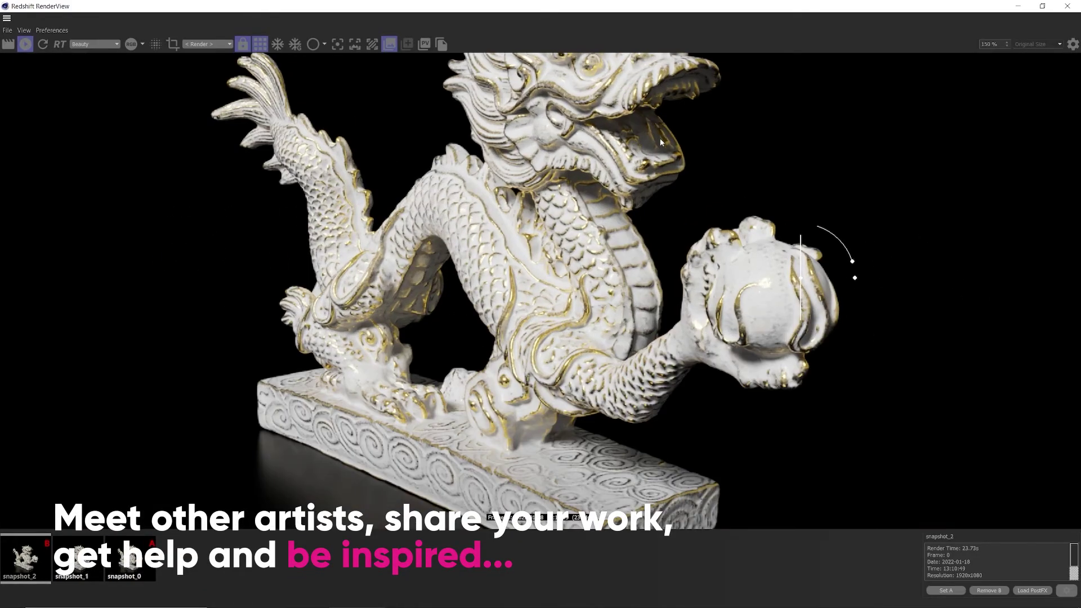
scroll(661, 142, "up", 2)
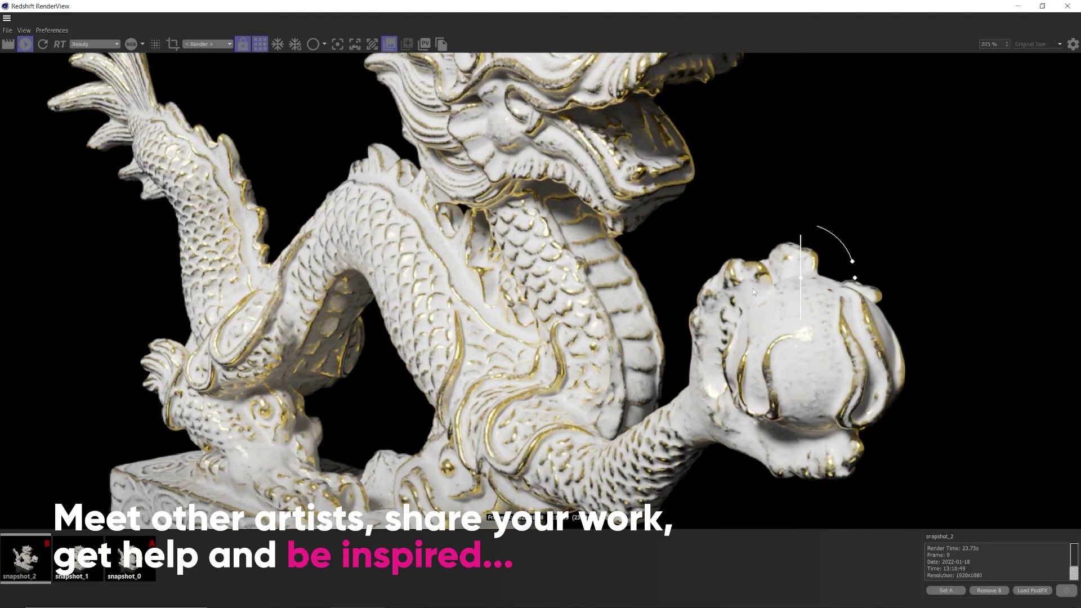
left_click_drag(765, 292, 794, 304)
Step: Play the rendered dragon sequence in the Picture Viewer, zoom in and reposition the window
scroll(404, 353, "down", 5)
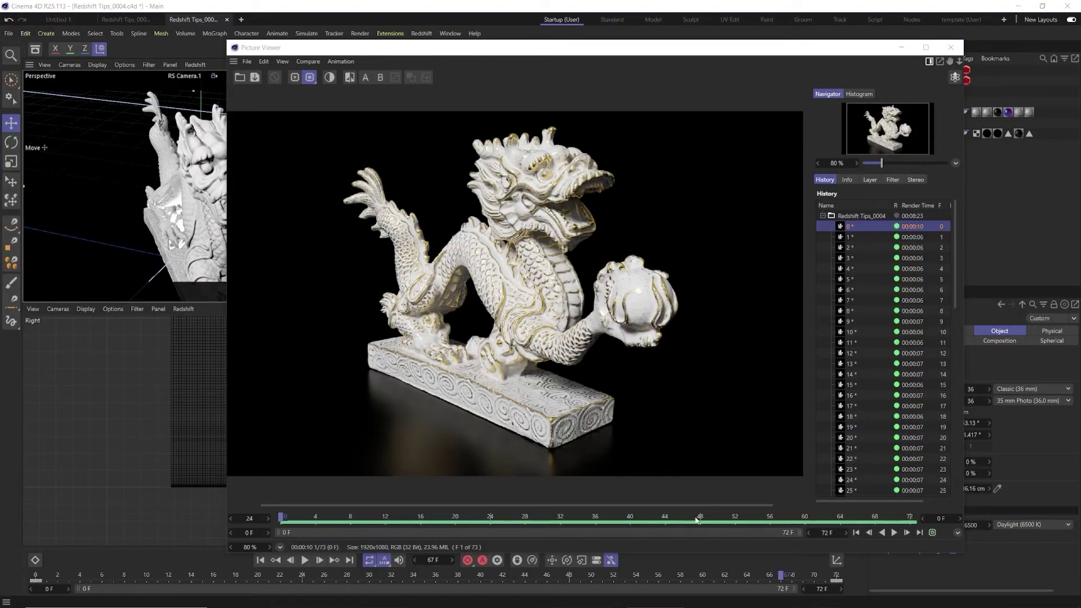
left_click(894, 533)
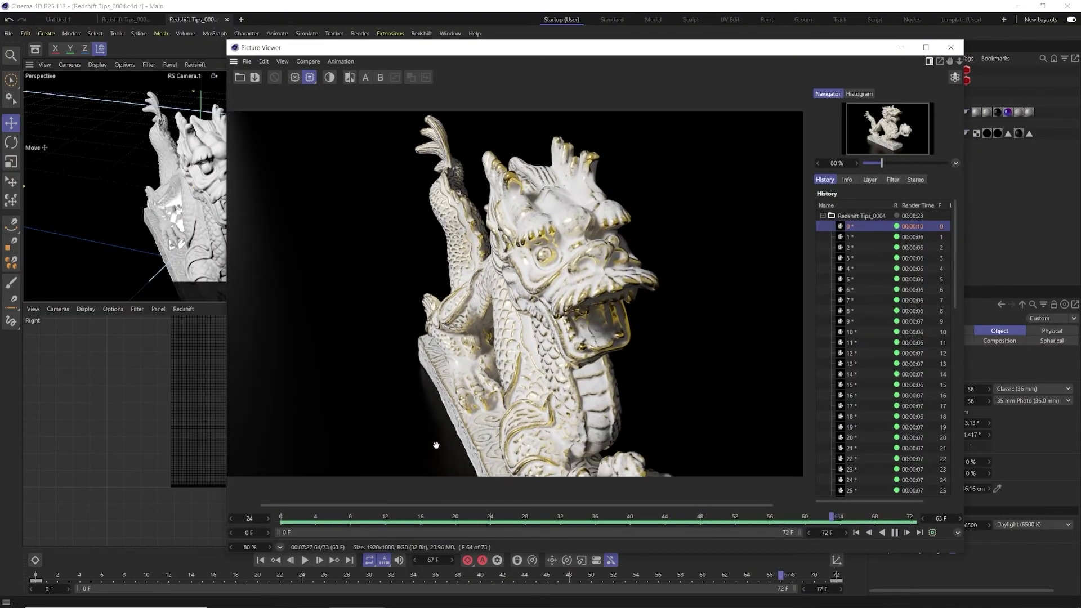
scroll(608, 482, "up", 4)
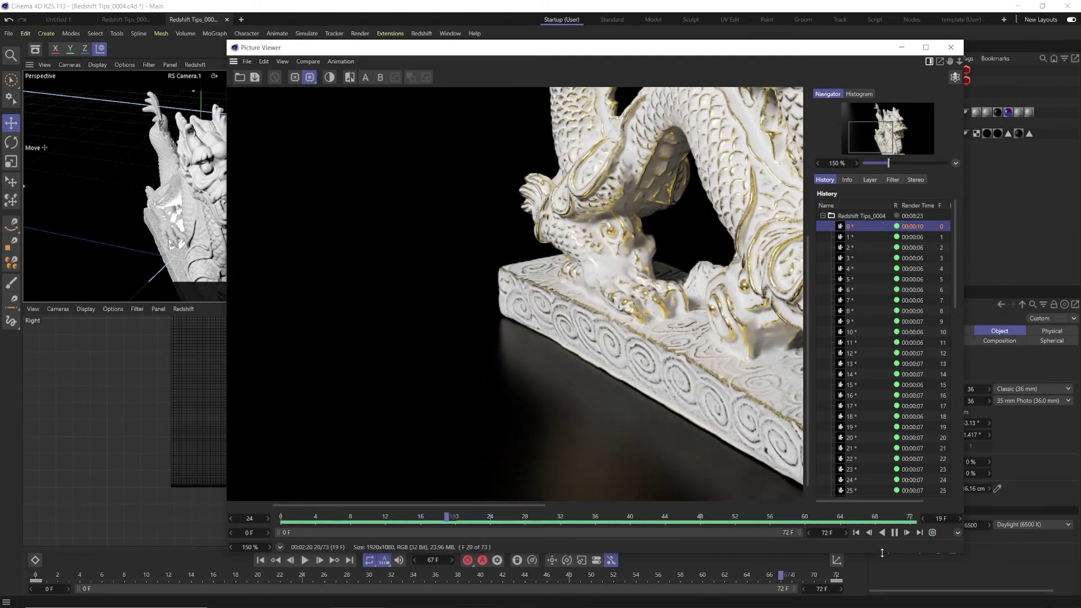
scroll(619, 338, "up", 4)
left_click_drag(563, 48, 485, 115)
Step: Bring the Picture Viewer back and browse frames 2, 7 and 66 from different render batches
left_click(817, 49)
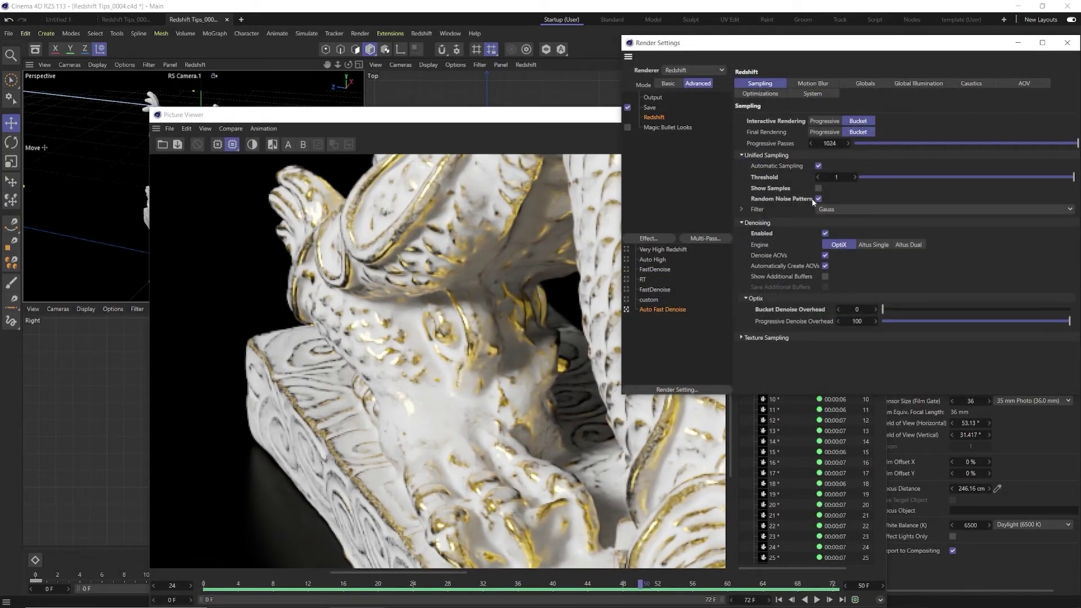
left_click(609, 135)
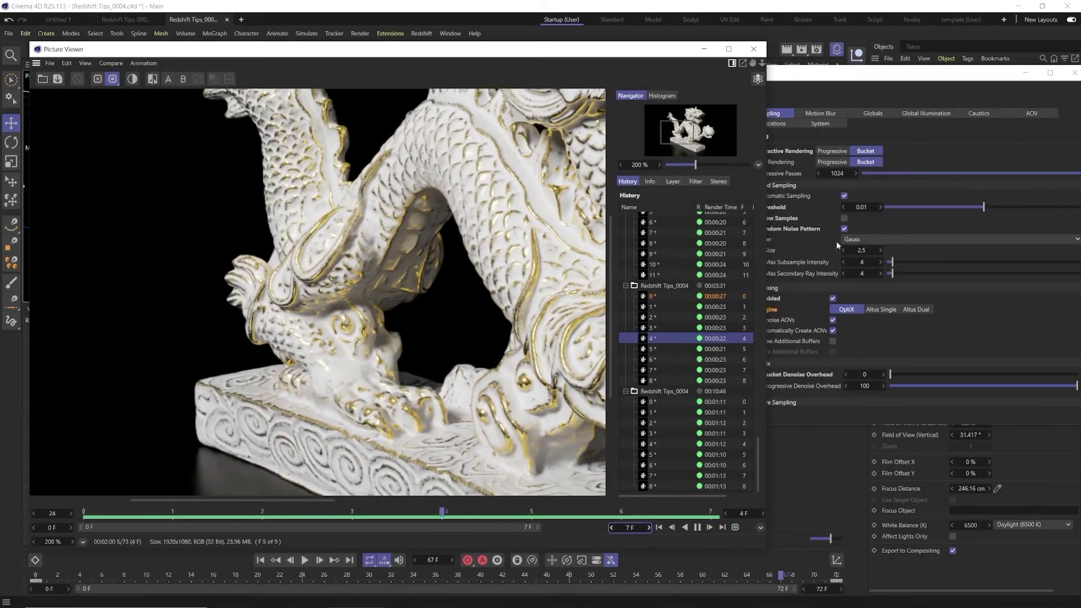
left_click(651, 423)
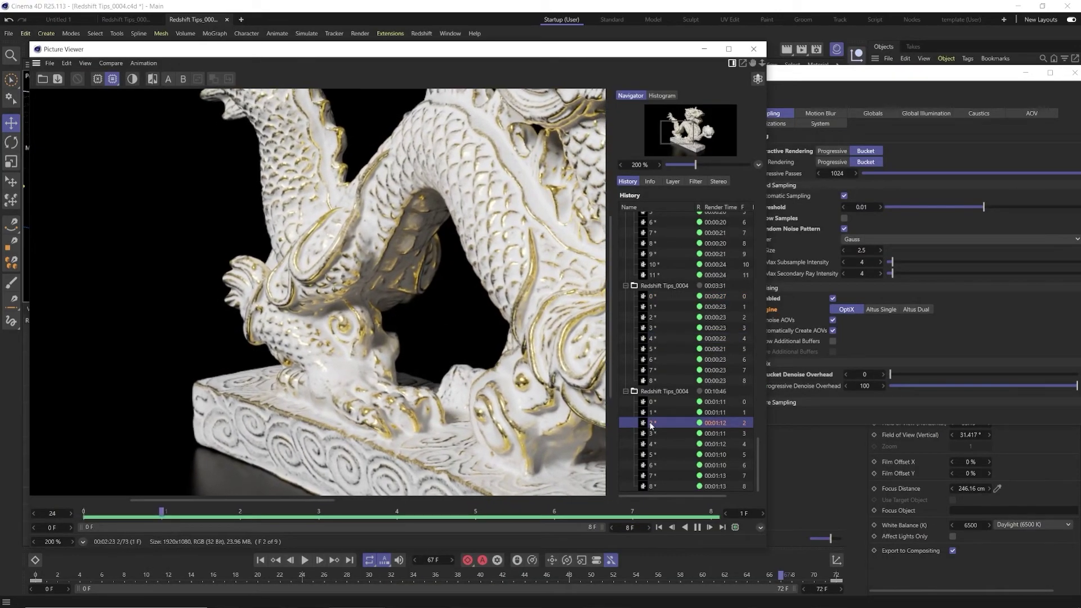
left_click(652, 370)
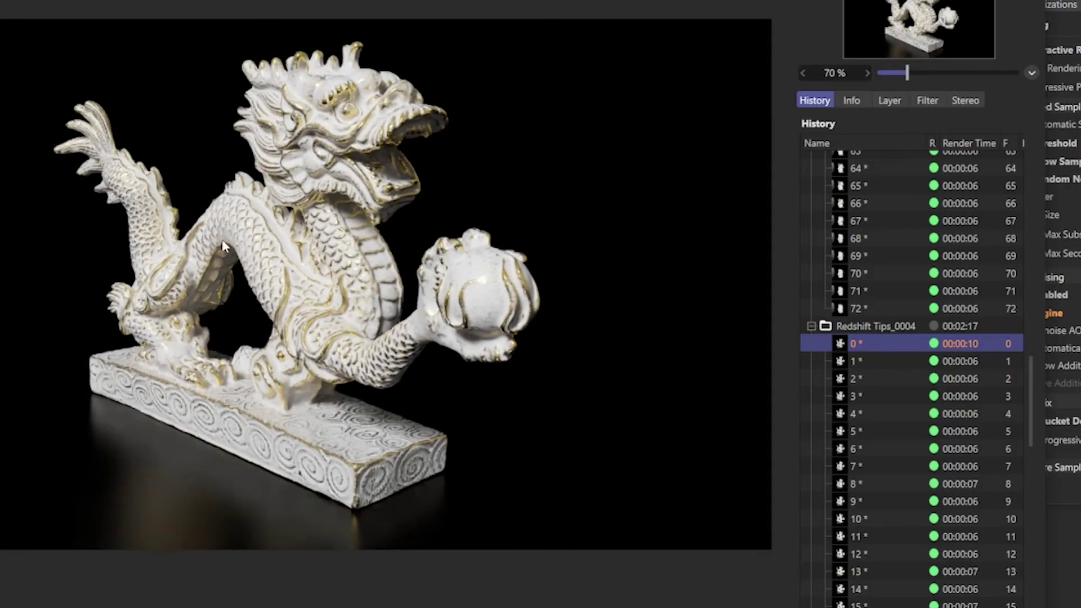
scroll(320, 283, "up", 5)
scroll(321, 283, "up", 3)
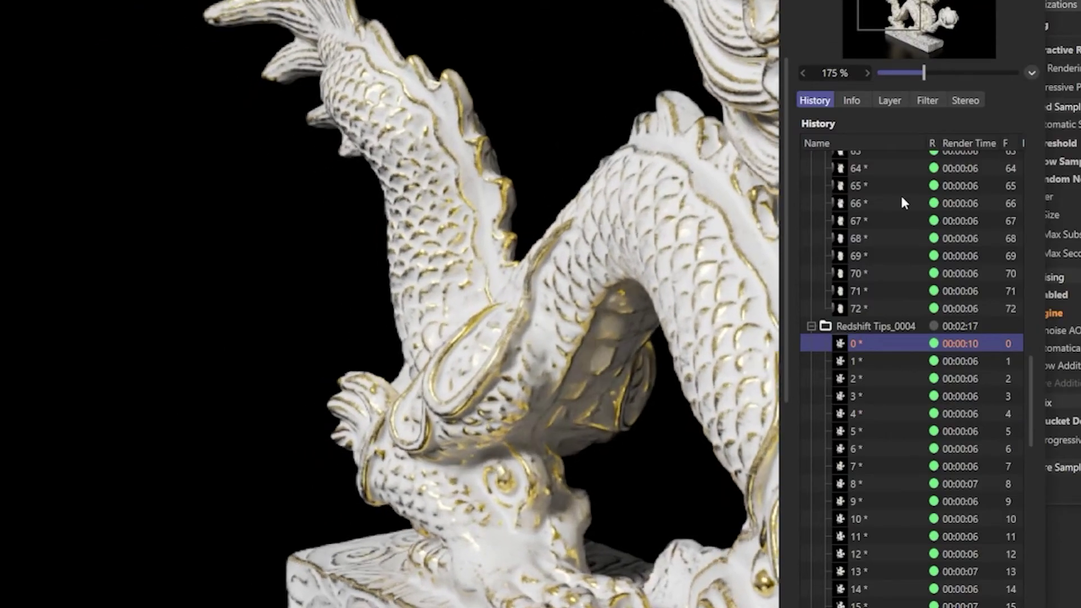
left_click(901, 197)
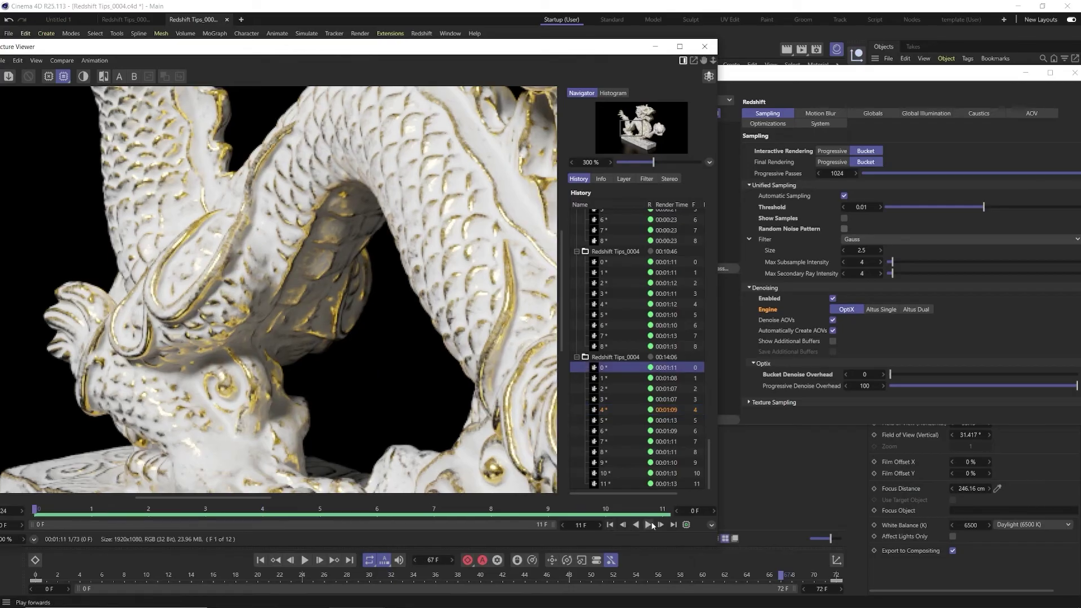
Step: Play the latest rendered sequence and stop it at frame 8
left_click(650, 525)
scroll(422, 379, "down", 1)
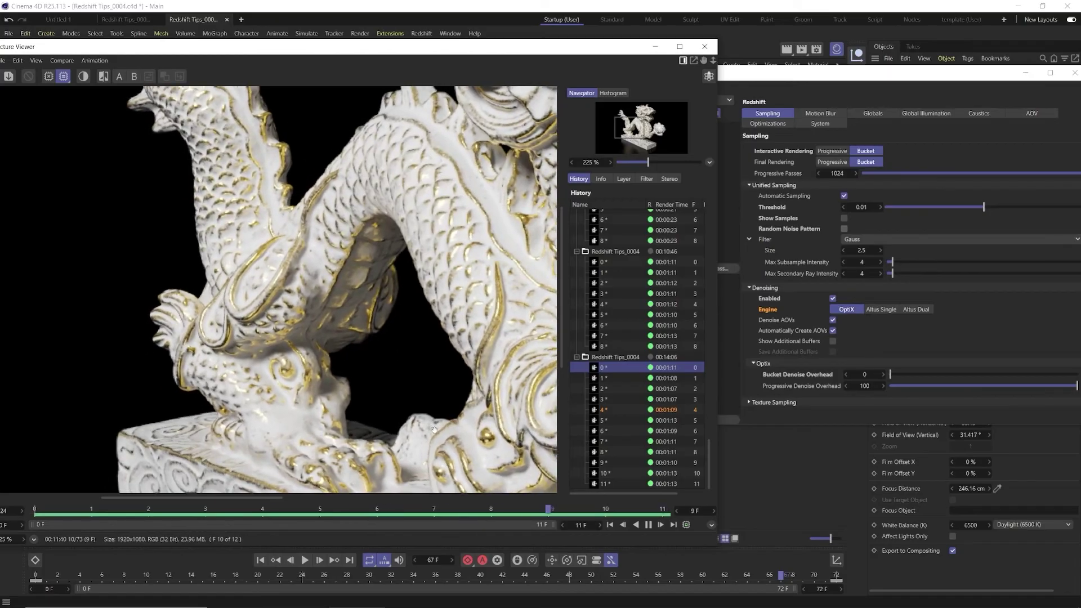
scroll(478, 371, "down", 2)
scroll(446, 367, "down", 3)
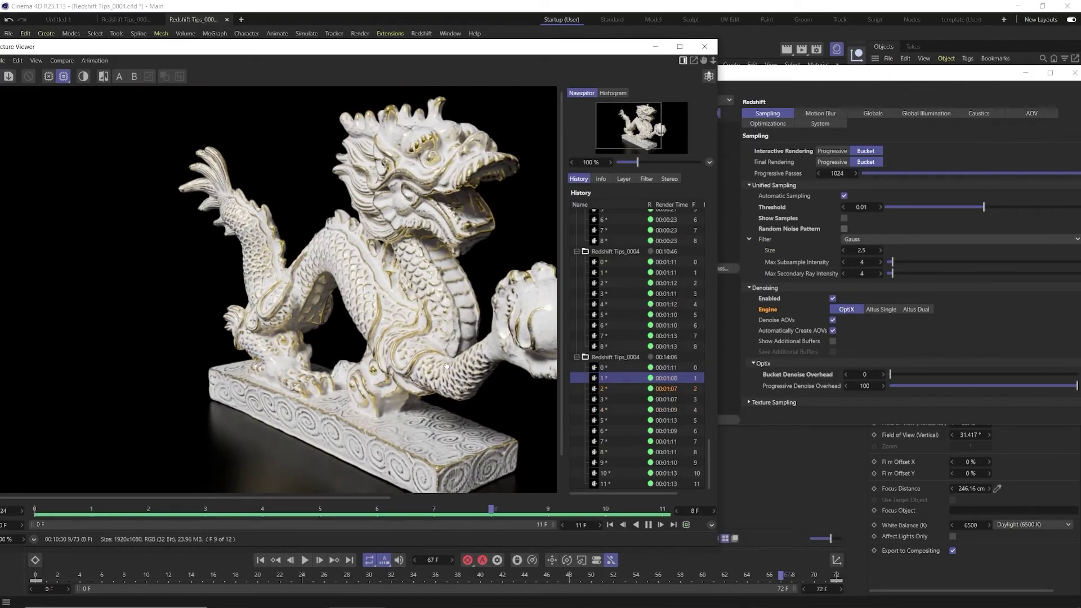
left_click(617, 446)
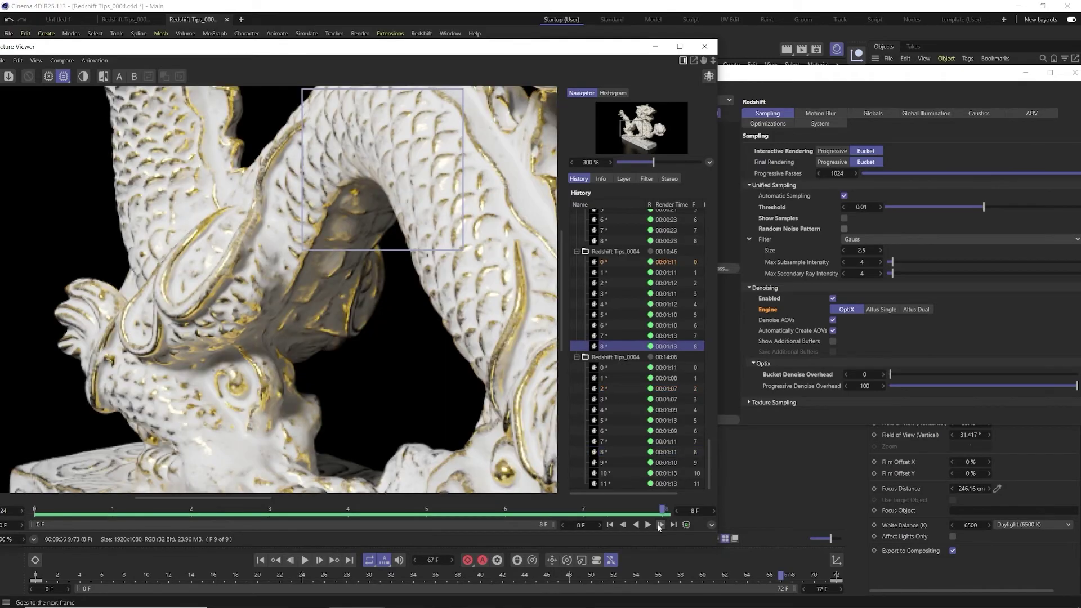
Step: Step frame by frame through the newest render batch, restarting from the first frame
left_click(660, 525)
left_click(661, 525)
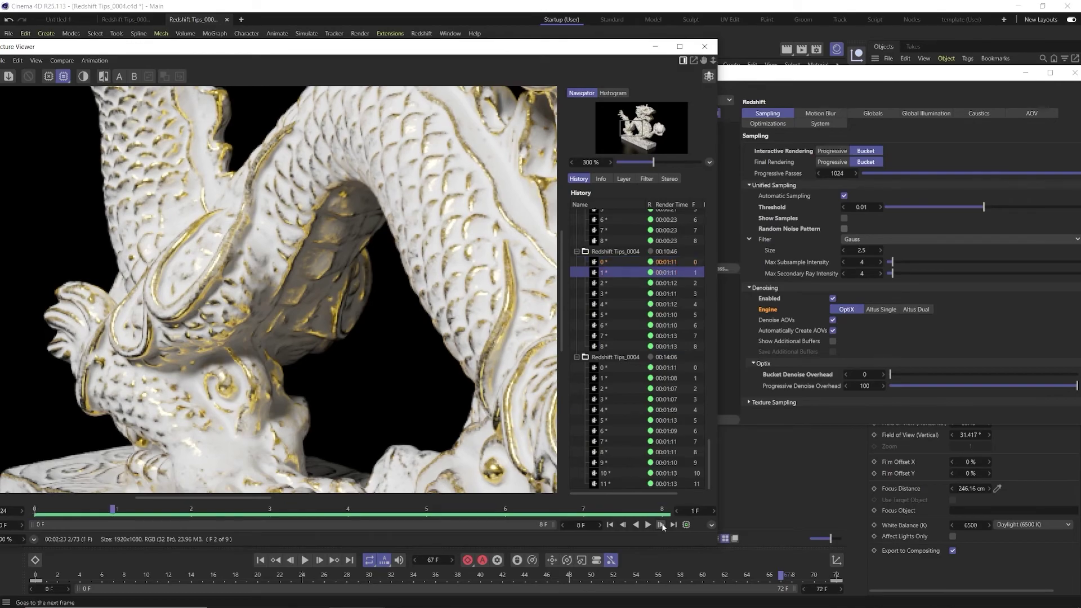
left_click(661, 525)
left_click(661, 525)
left_click(661, 524)
left_click(661, 524)
left_click(661, 525)
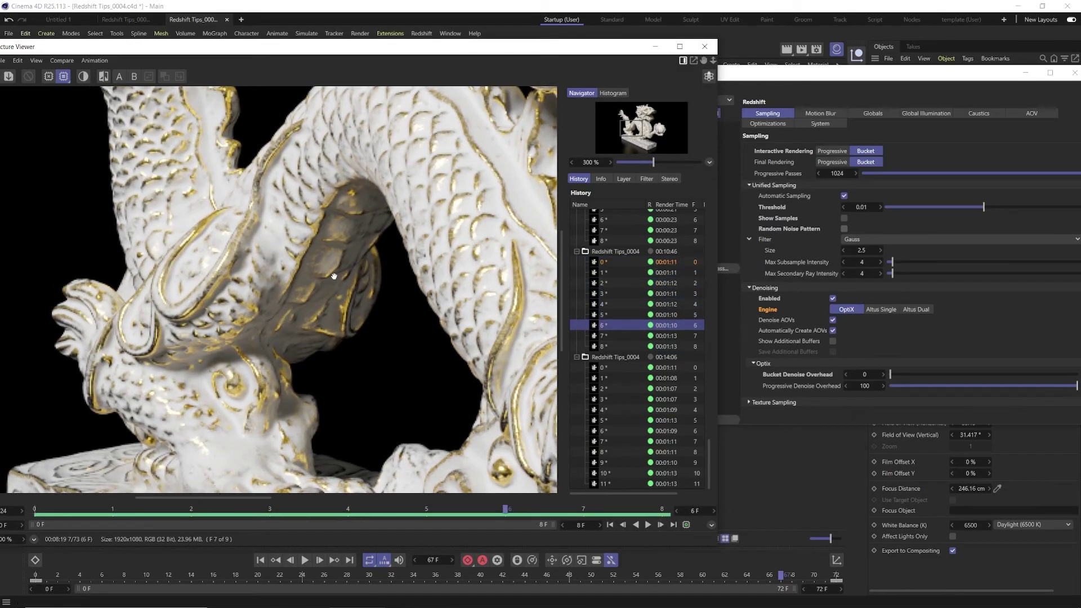
left_click(605, 368)
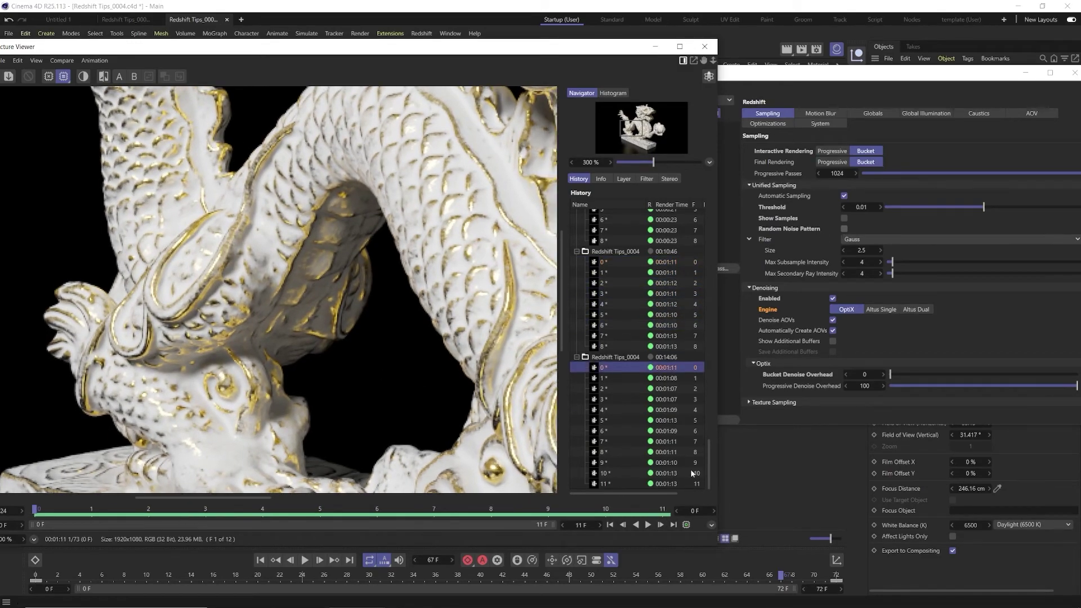
left_click(661, 524)
left_click(661, 524)
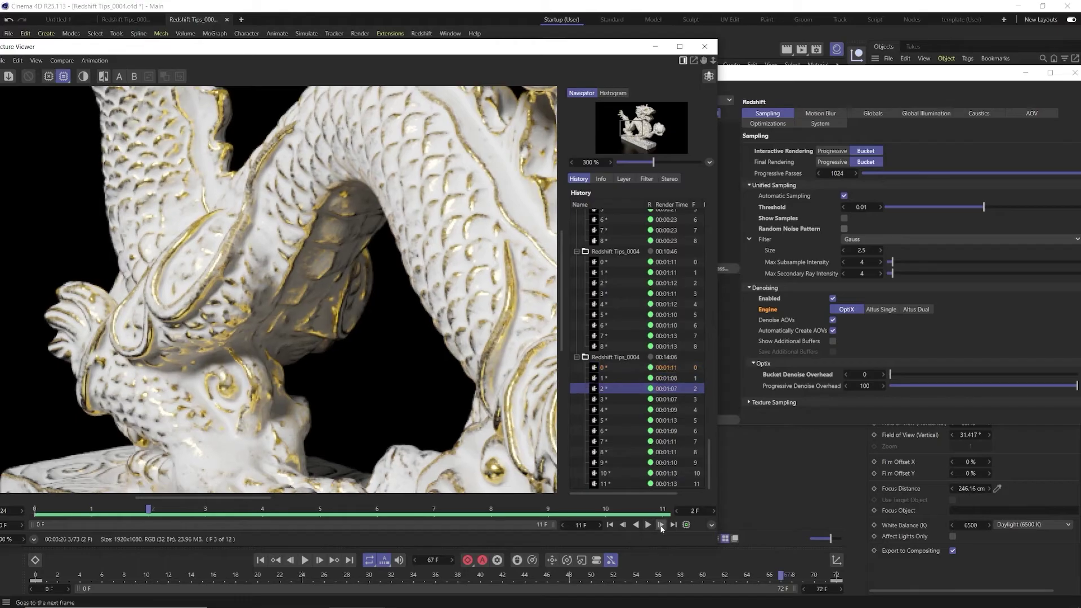
left_click(661, 525)
left_click(660, 524)
left_click(661, 525)
left_click(661, 524)
left_click(661, 525)
left_click(661, 525)
left_click(661, 525)
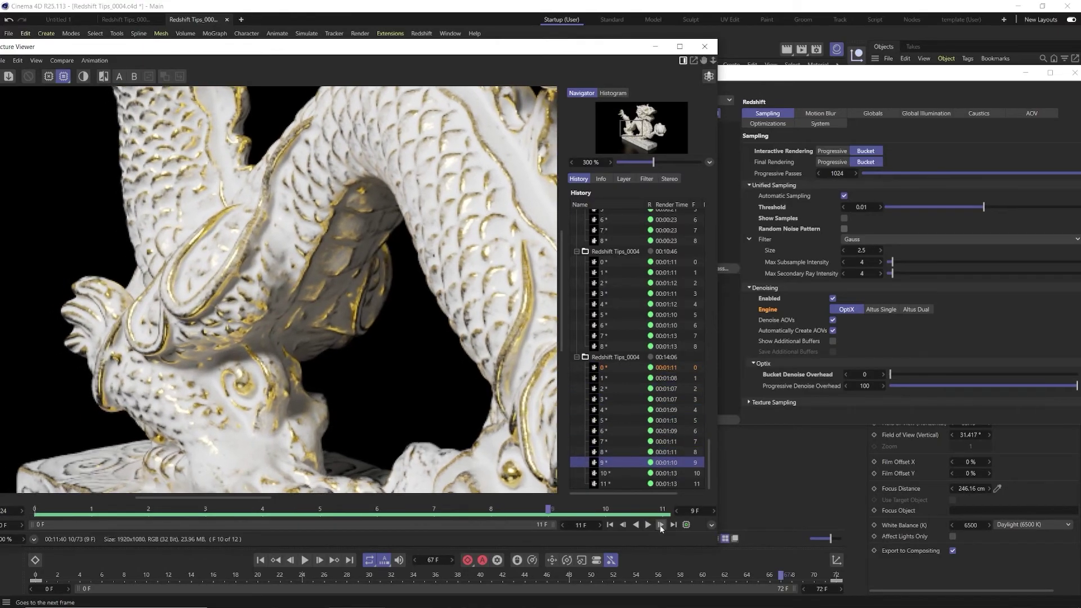
left_click(609, 525)
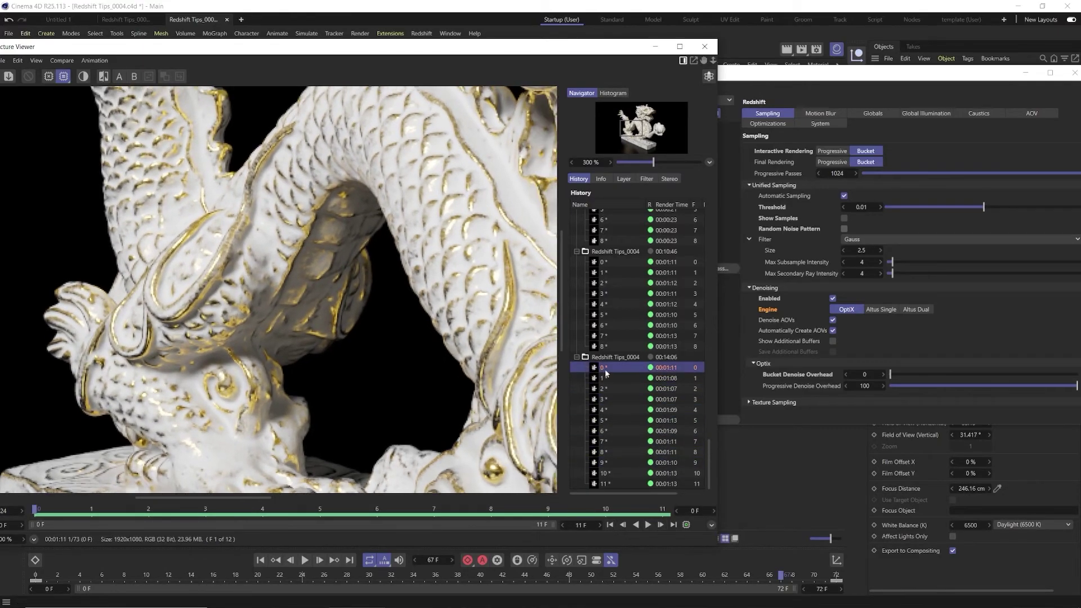
left_click(660, 524)
left_click(661, 524)
left_click(661, 524)
left_click(661, 524)
left_click(661, 525)
left_click(661, 524)
left_click(660, 525)
left_click(661, 525)
left_click(660, 525)
left_click(610, 525)
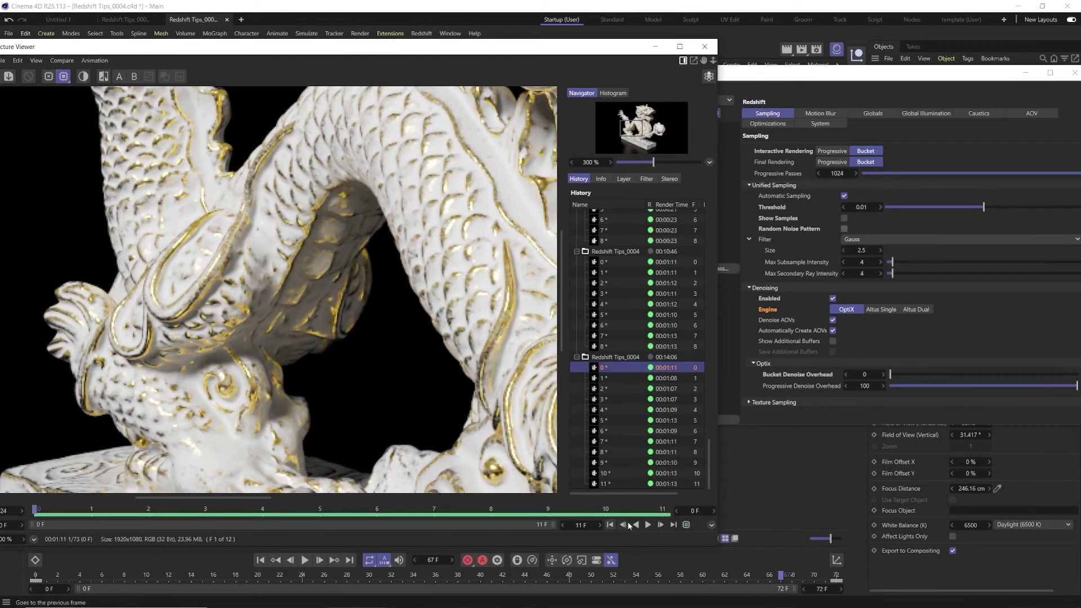
left_click(660, 524)
left_click(661, 525)
left_click(661, 525)
left_click(661, 525)
left_click(660, 524)
left_click(661, 525)
left_click(661, 525)
left_click(660, 525)
left_click(661, 525)
left_click(661, 525)
left_click(661, 525)
Step: Play in reverse to frame 6, view frame 4, then replay from the first frame
left_click(635, 525)
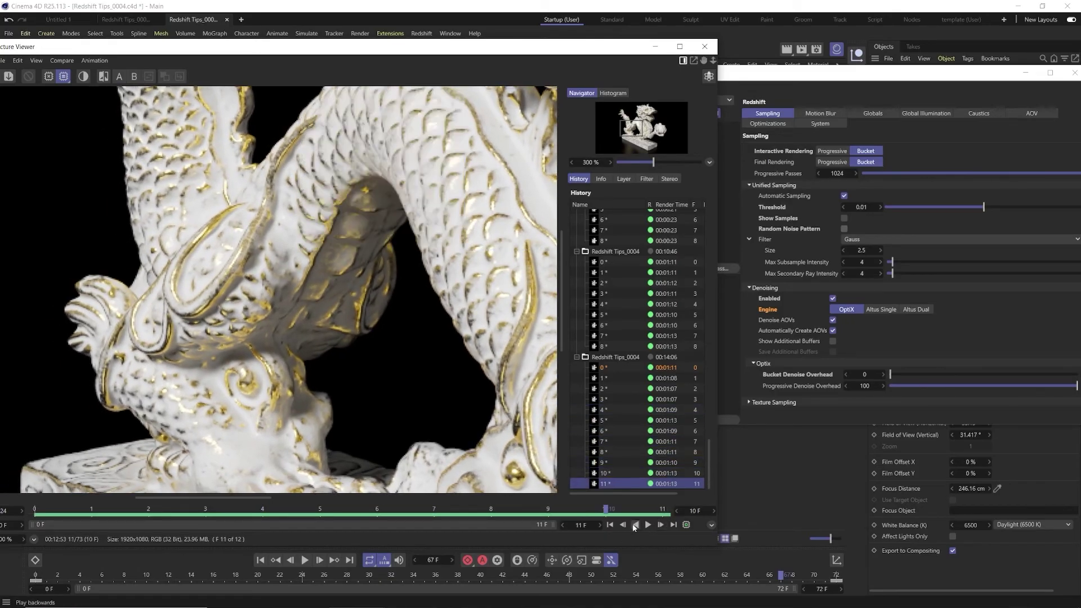
left_click(635, 525)
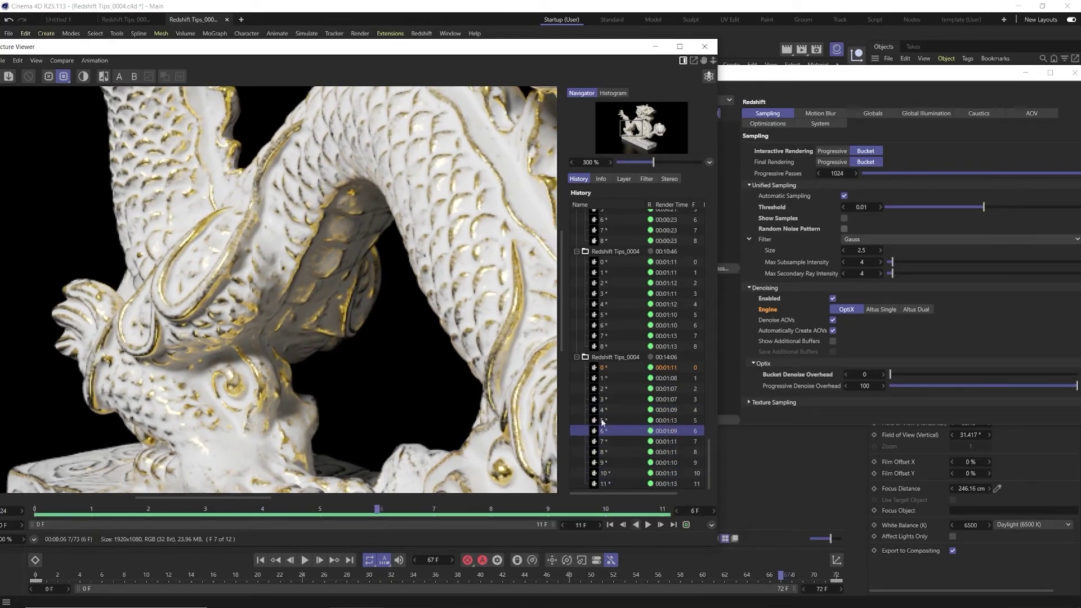
left_click(675, 411)
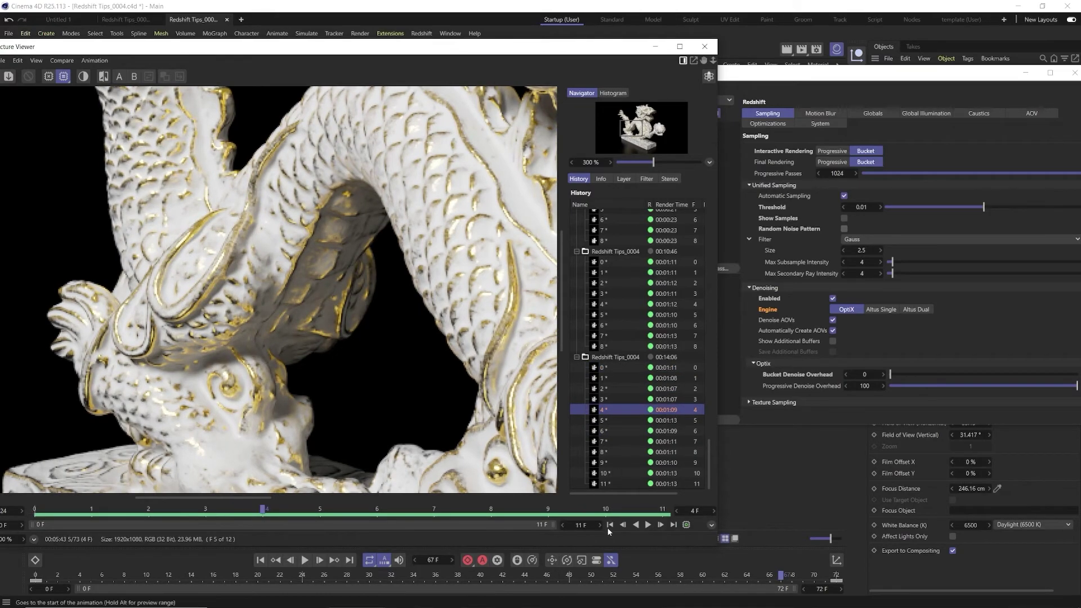
left_click(641, 523)
left_click(649, 524)
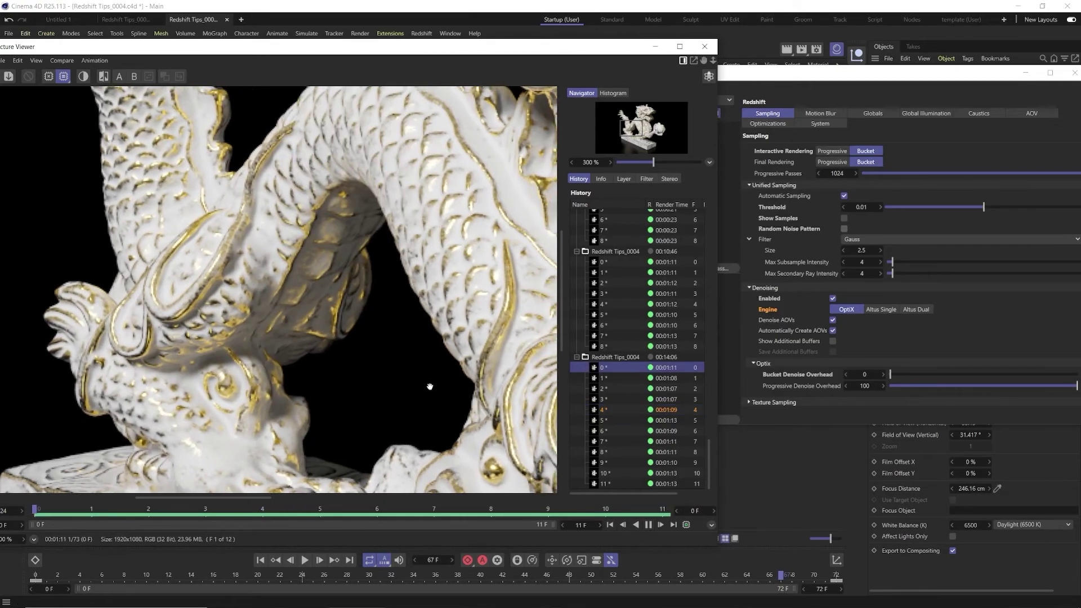
scroll(417, 315, "down", 1)
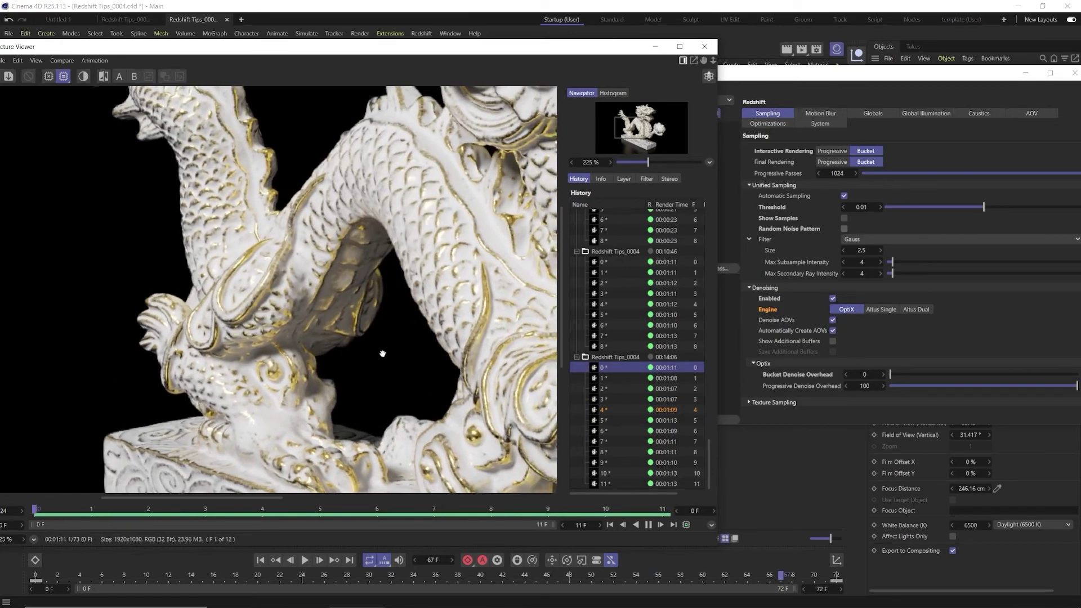
scroll(383, 358, "down", 2)
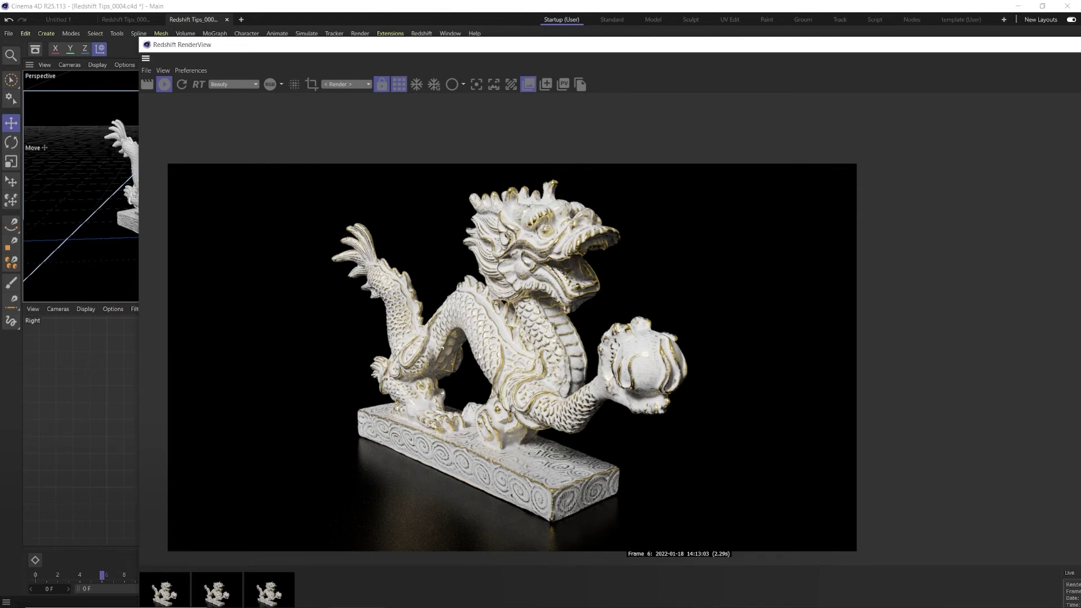
Step: Enable the render region, place it on the dragon's mouth and chin, and zoom in
left_click(311, 85)
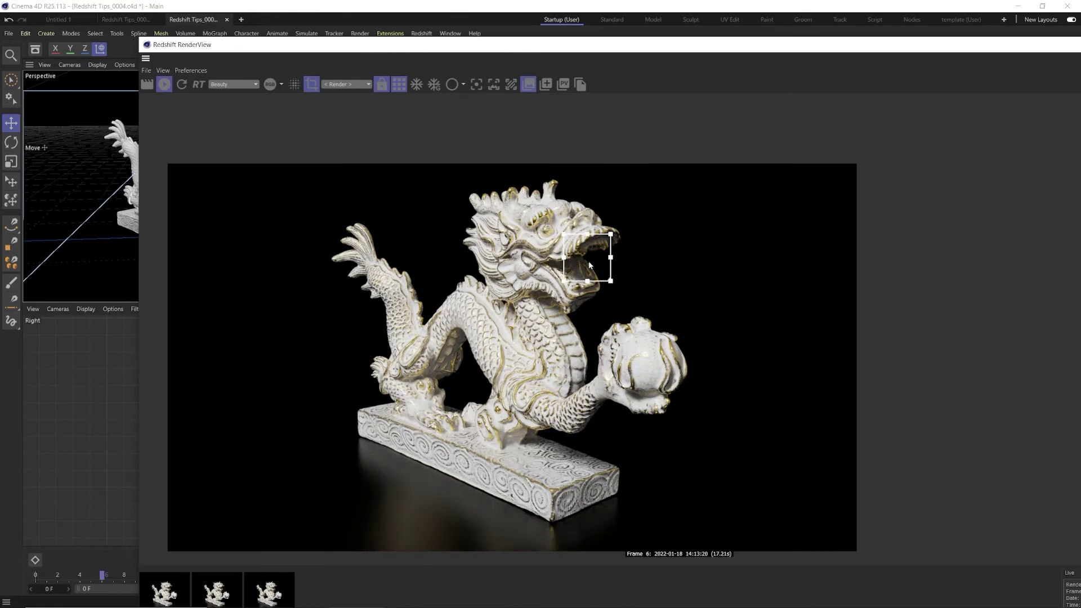
left_click_drag(606, 280, 629, 261)
scroll(588, 252, "up", 5)
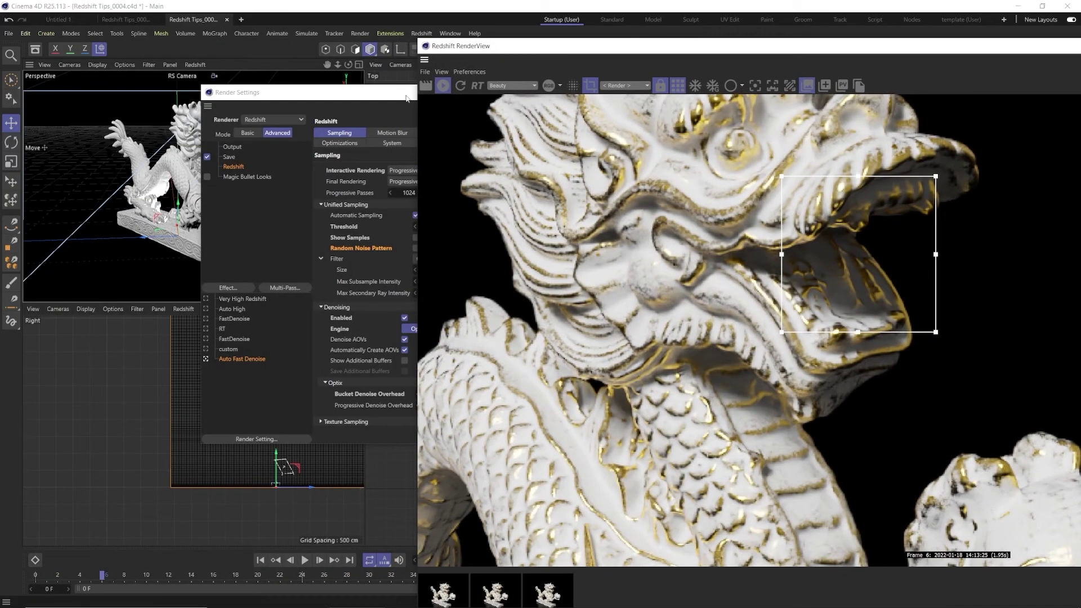
Step: Test the Redshift sampling Threshold at 1 and then at 0.001
left_click_drag(405, 100, 200, 112)
left_click_drag(337, 238, 607, 243)
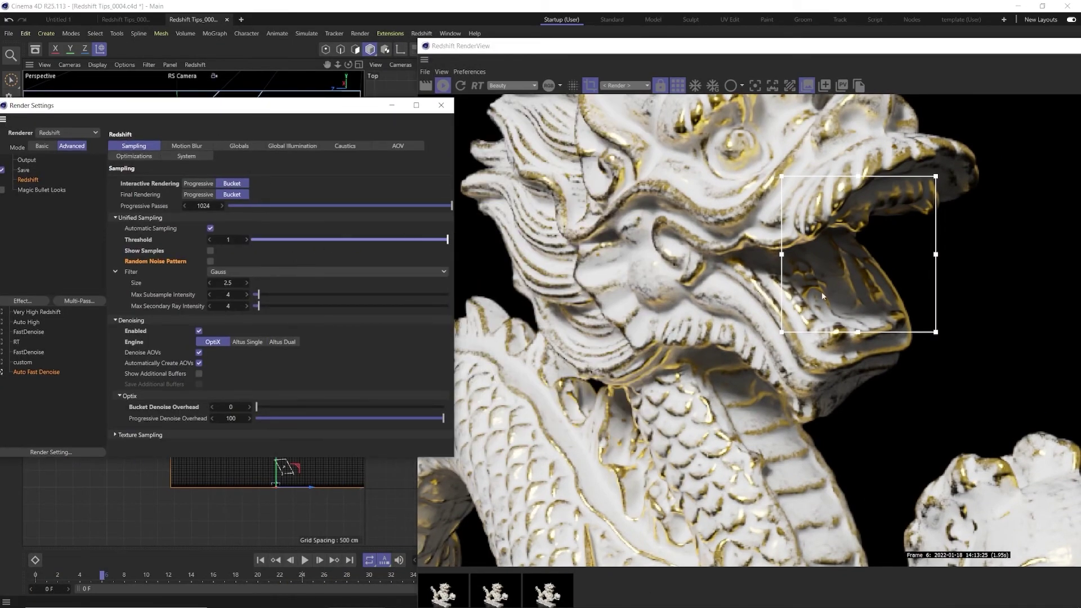
left_click_drag(424, 241, 251, 241)
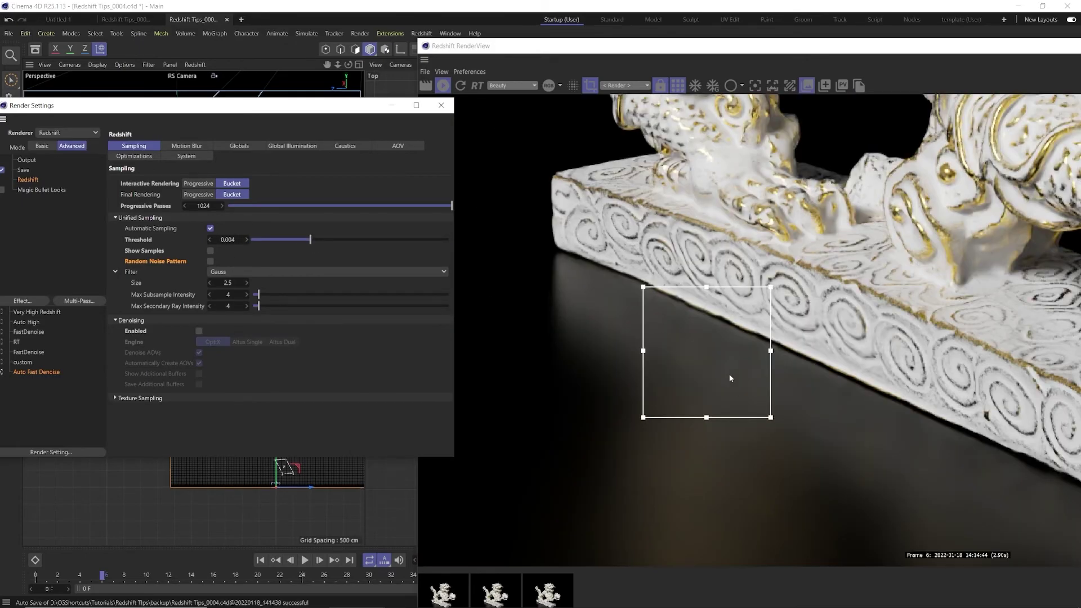
Step: Move the region onto the floor by the base, set Threshold to 0.05 and enable denoising
left_click_drag(671, 336, 795, 370)
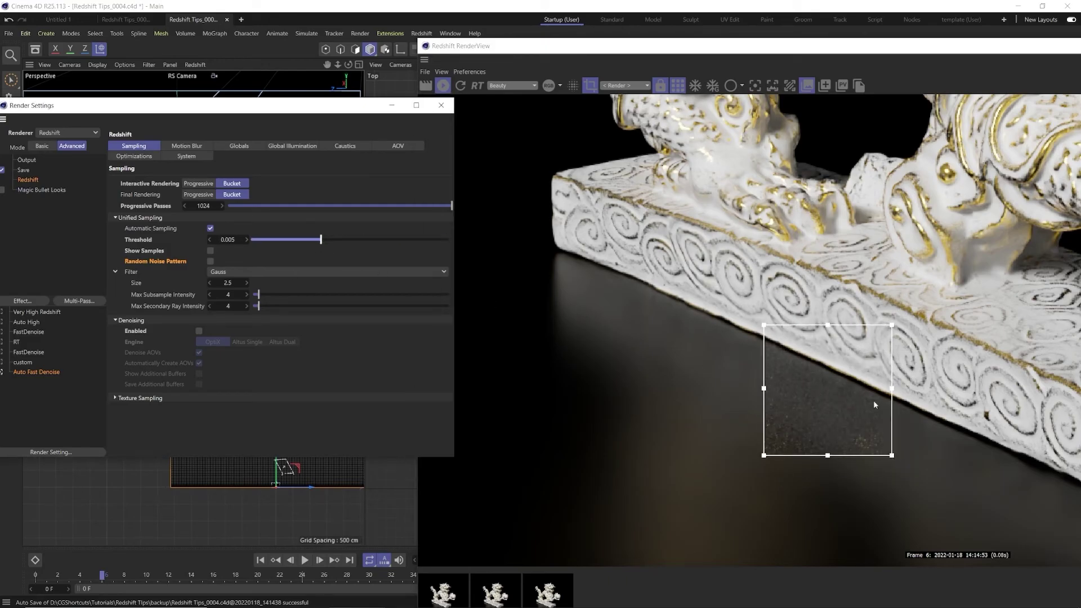
left_click_drag(873, 401, 982, 468)
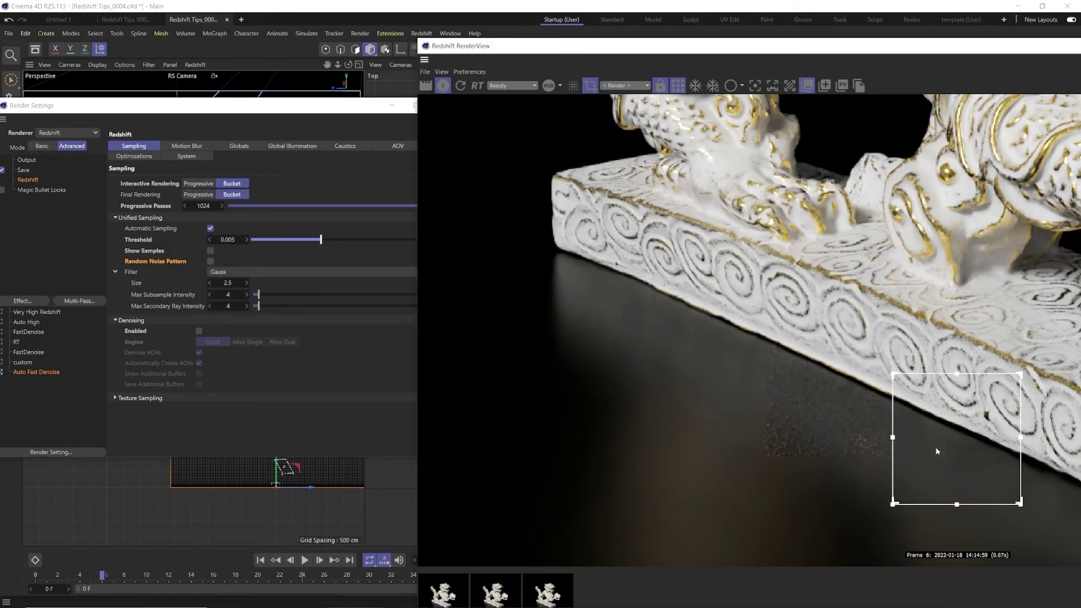
left_click_drag(221, 241, 233, 241)
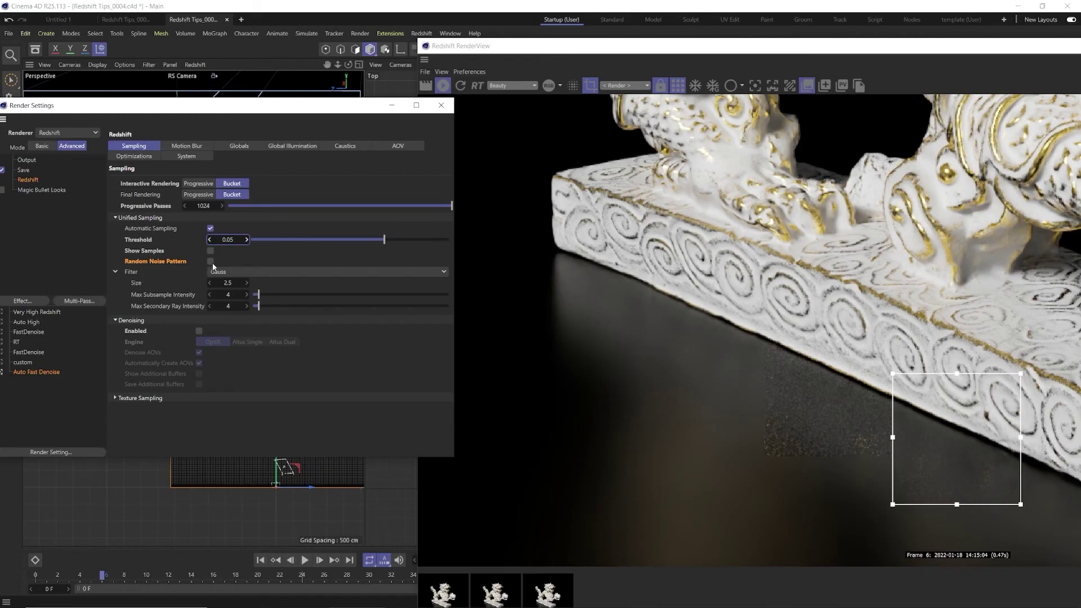
left_click(199, 333)
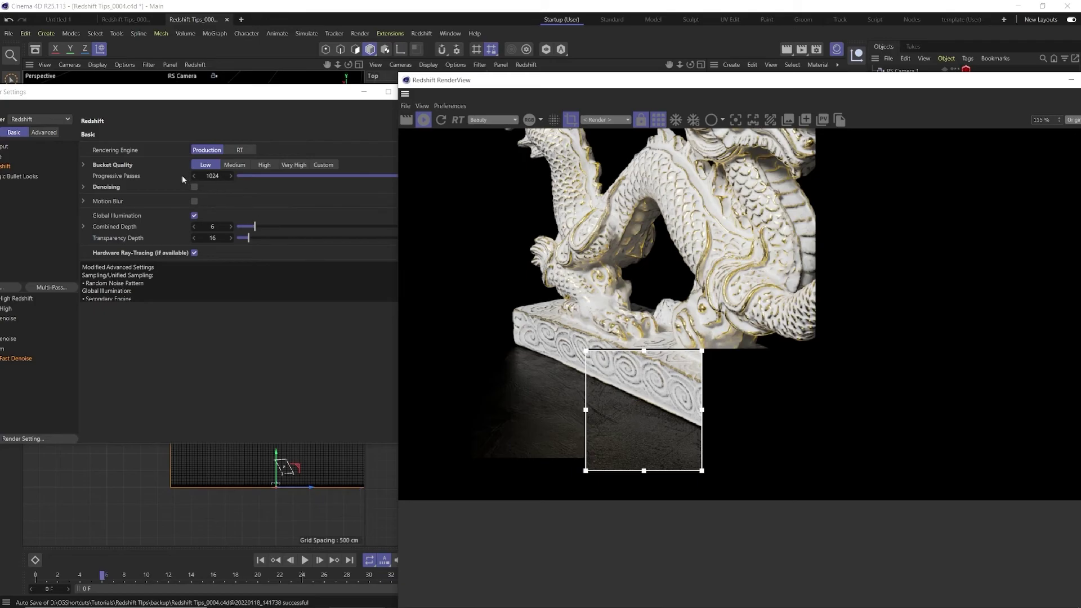
Step: Set Bucket Quality to High and switch the denoiser from Altus Dual to OptiX, enabled
left_click(265, 164)
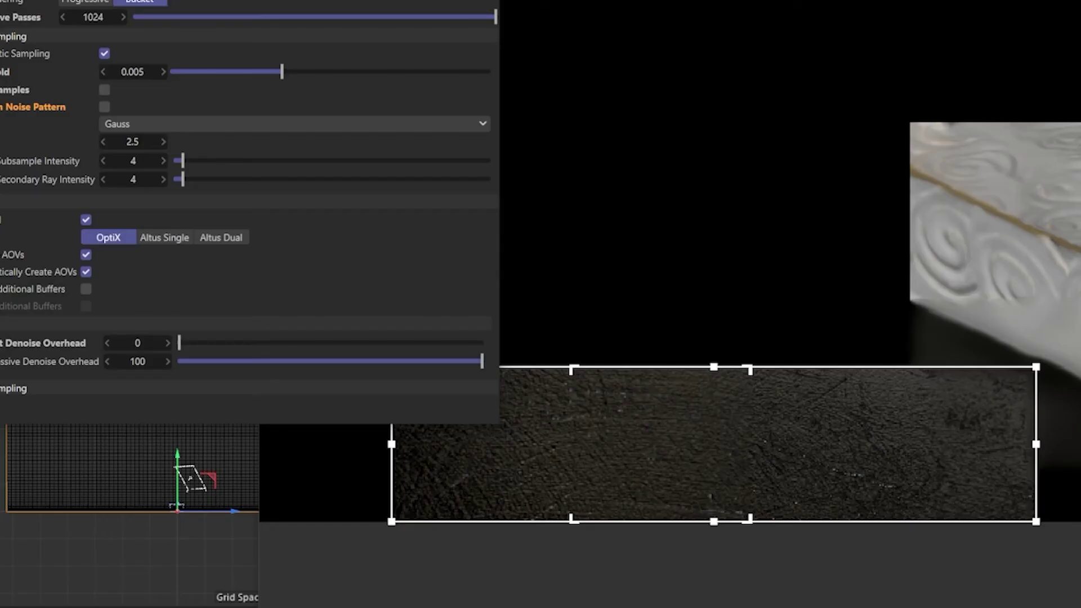
left_click(790, 443)
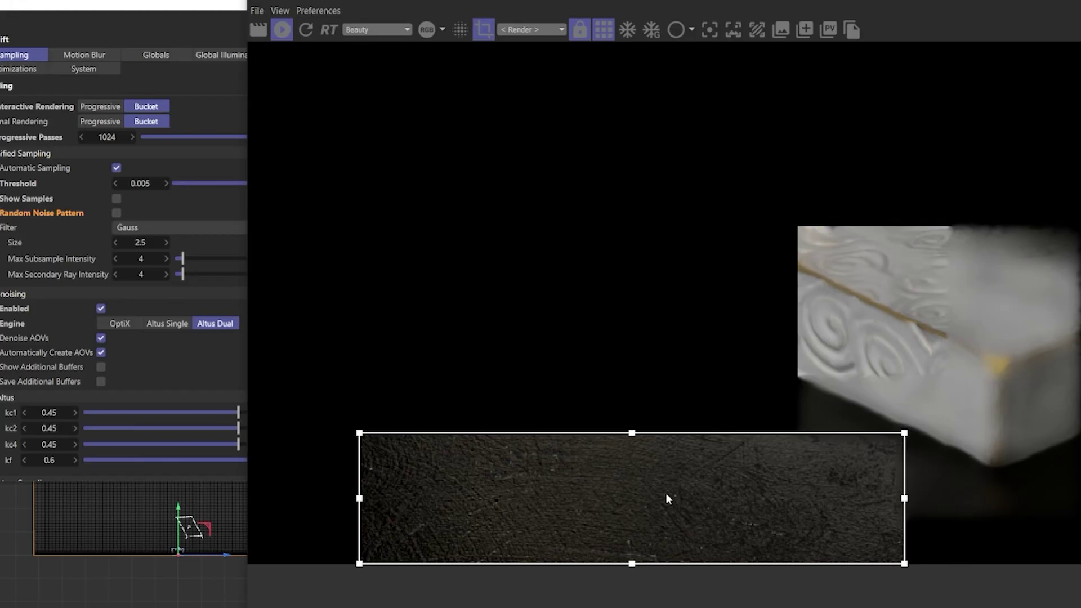
left_click(117, 326)
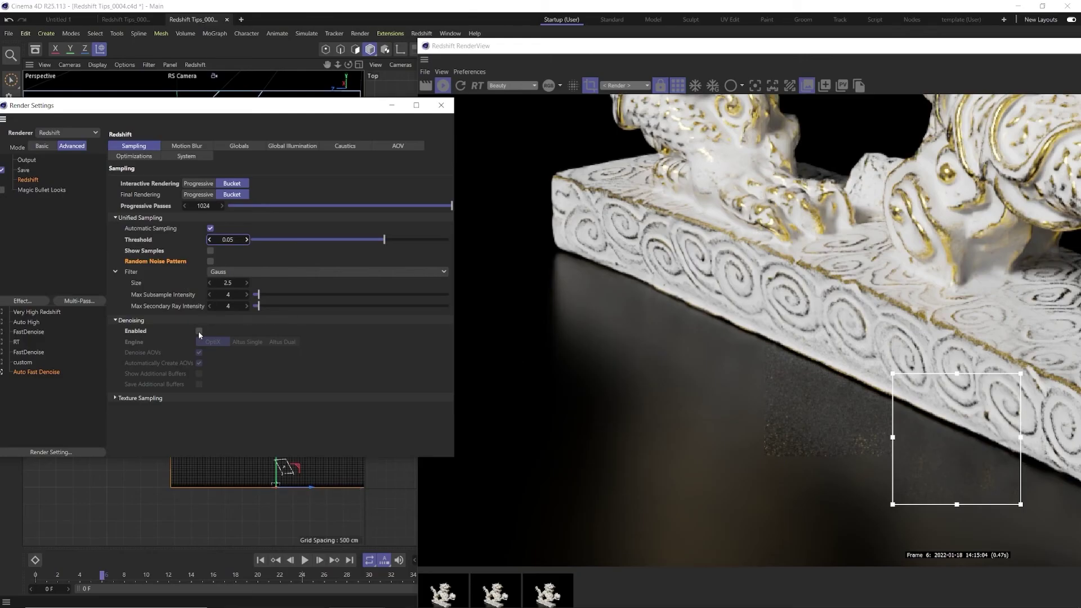
left_click(198, 331)
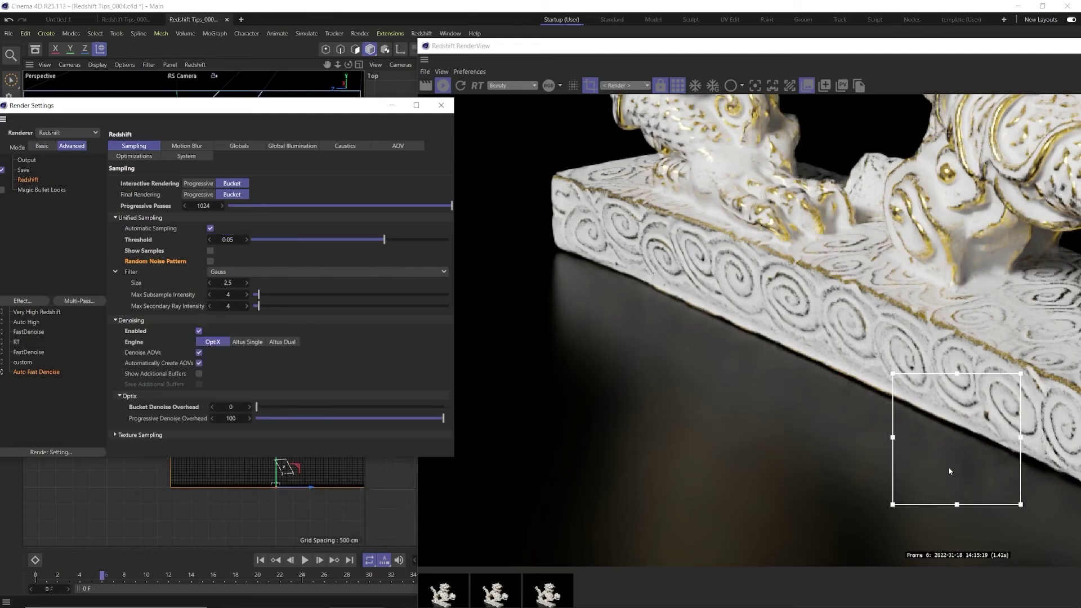
Step: Move the region left, fit the view, and turn off region rendering for the full frame
left_click_drag(948, 468, 815, 418)
left_click(807, 86)
left_click(590, 86)
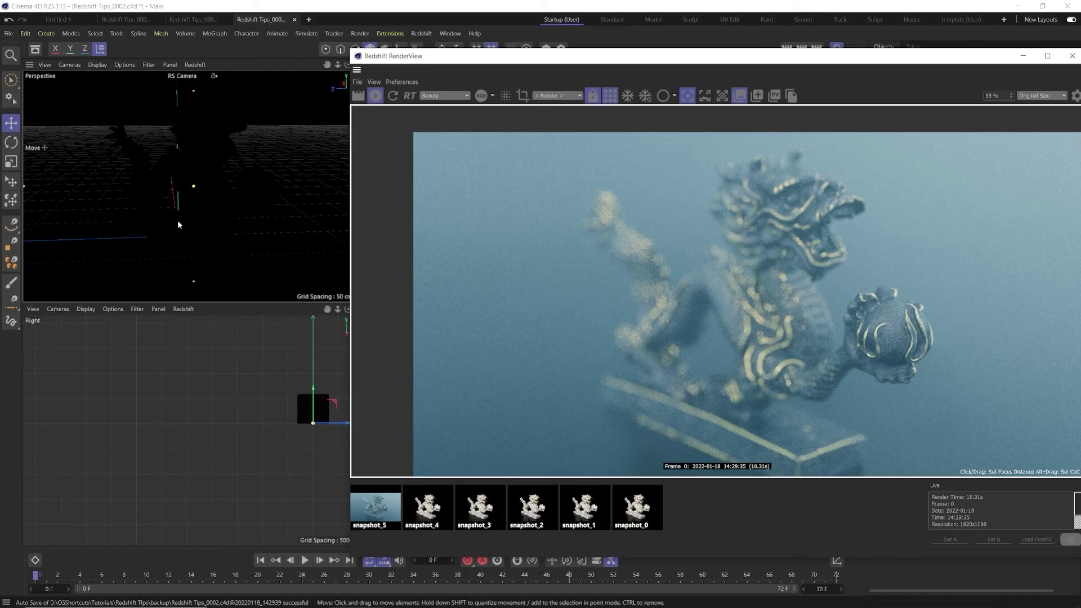
Step: Enable OptiX denoising for the foggy render in the Render Settings
left_click_drag(732, 56, 373, 52)
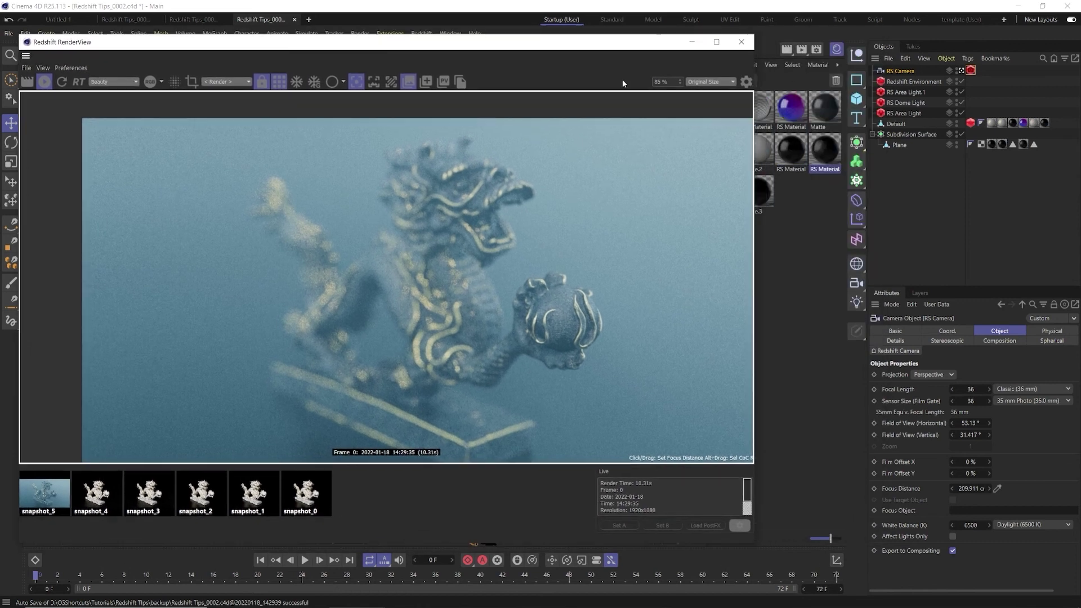
left_click(818, 52)
left_click(824, 235)
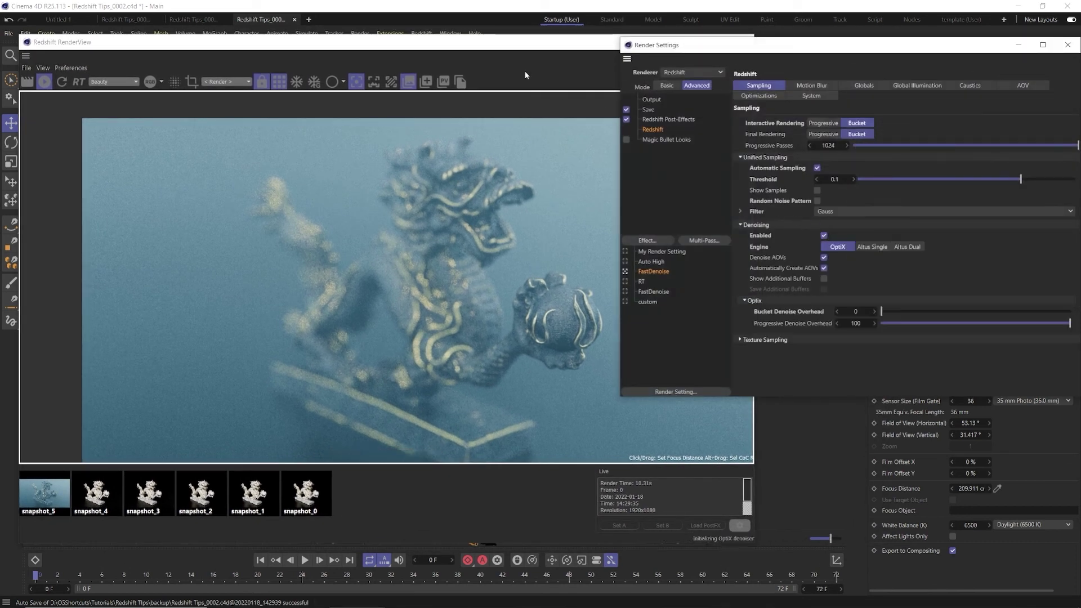
Step: Pick the dragon's head as the depth-of-field focus point, giving focus distance 245.912
left_click(494, 54)
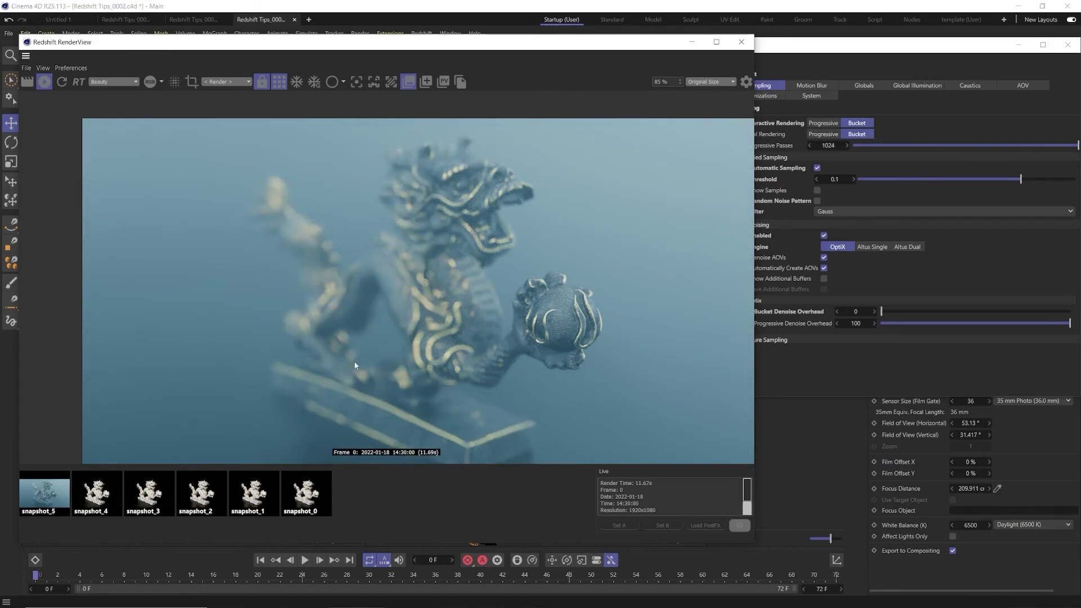
left_click(357, 81)
left_click(487, 314)
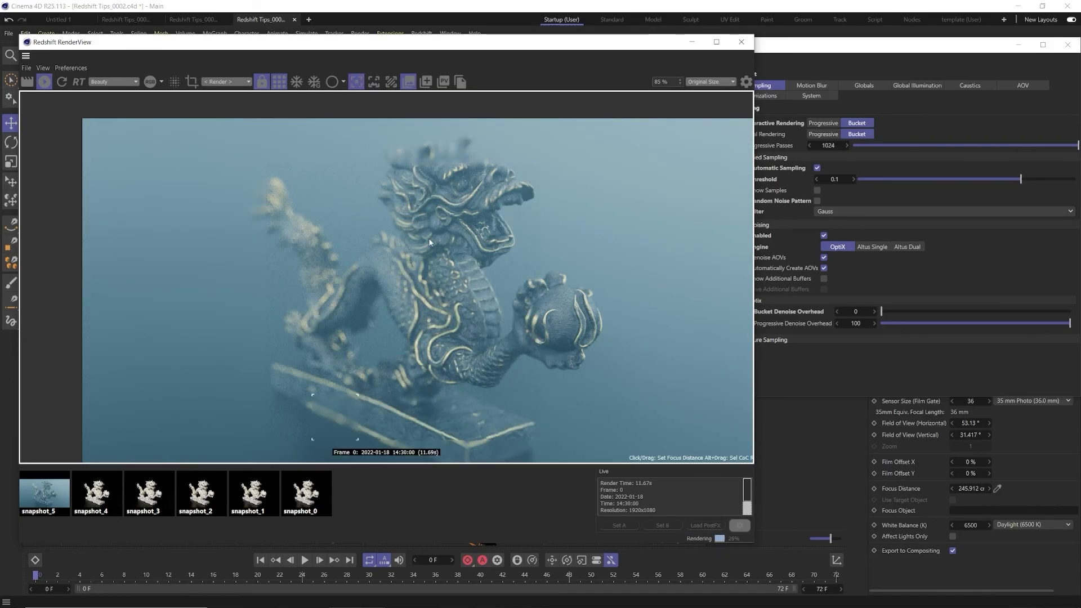
Step: Open the Redshift Camera tag's Bokeh tab and keep Derive from Camera on Focus Distance
left_click(900, 476)
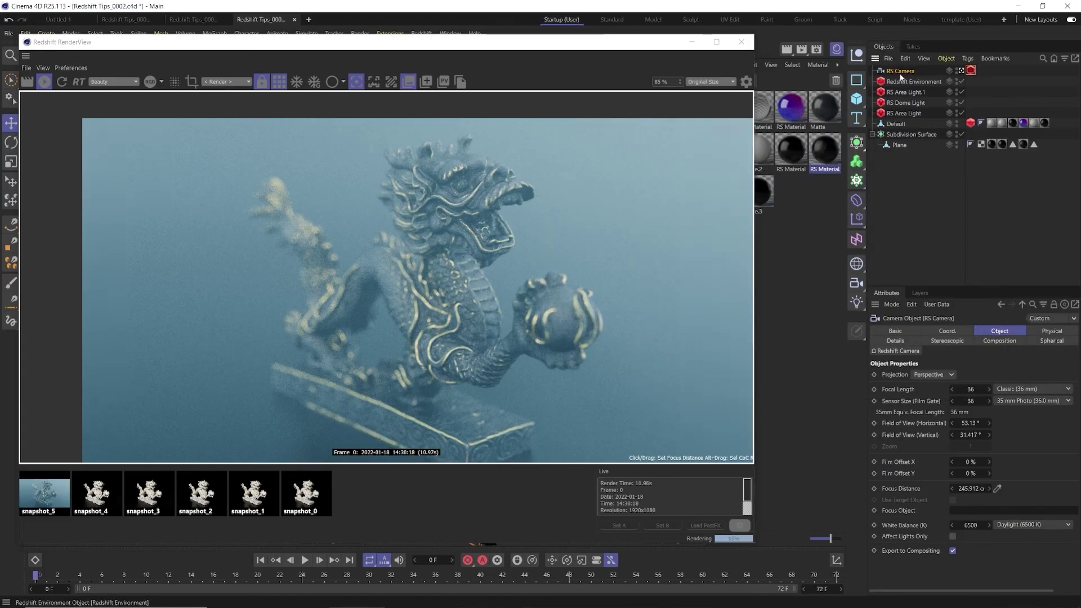
left_click(899, 351)
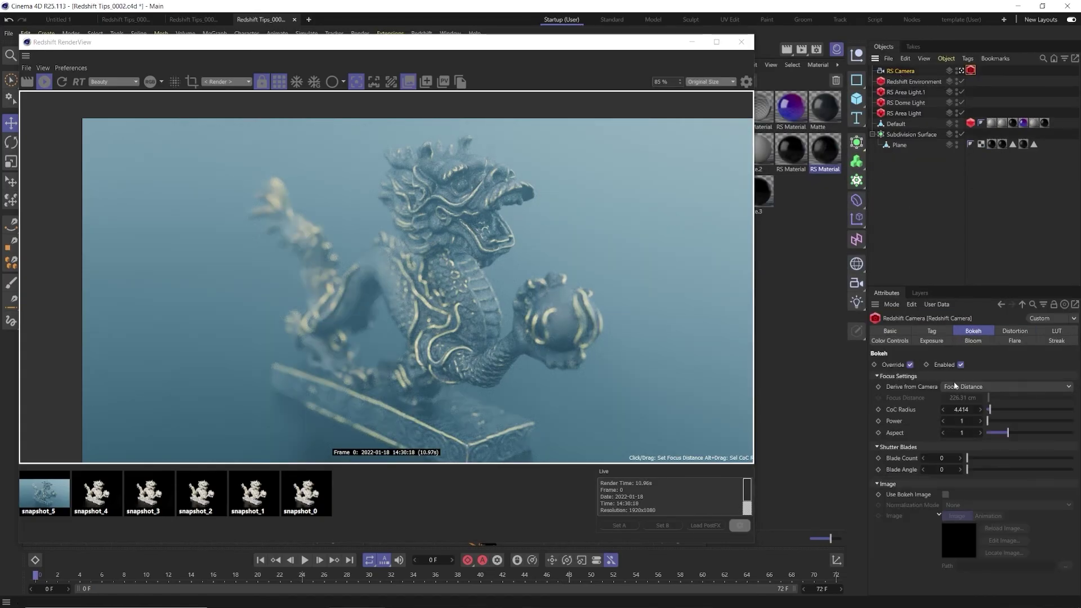
left_click(981, 387)
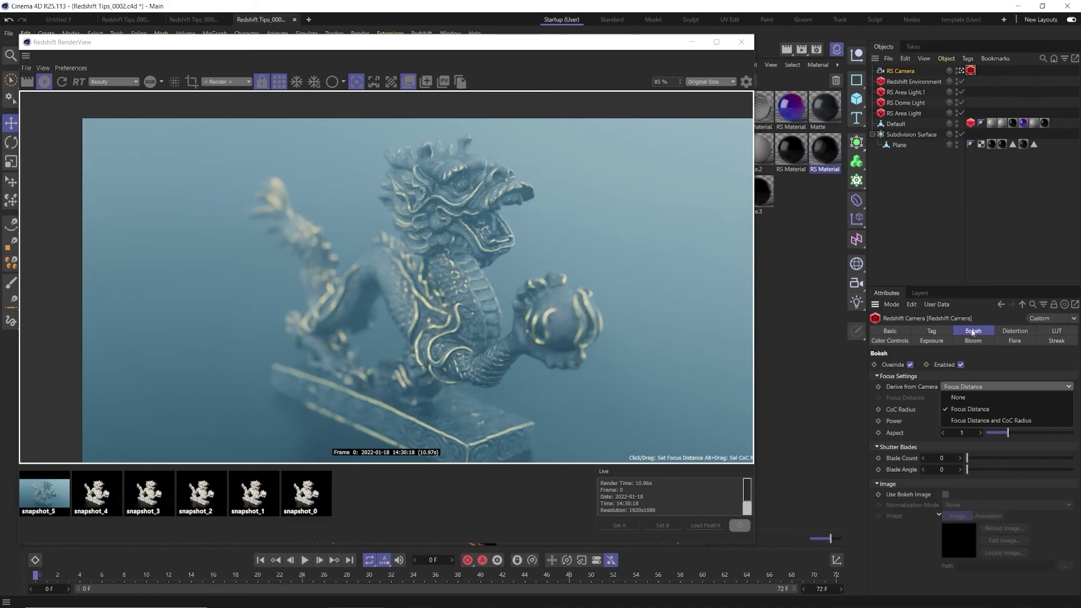
left_click(916, 222)
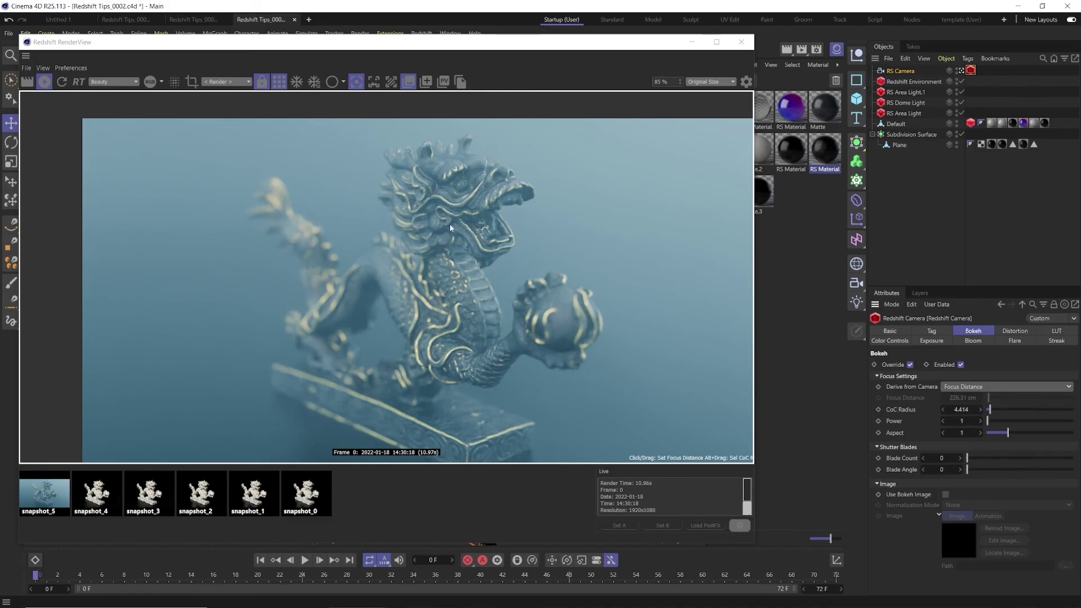